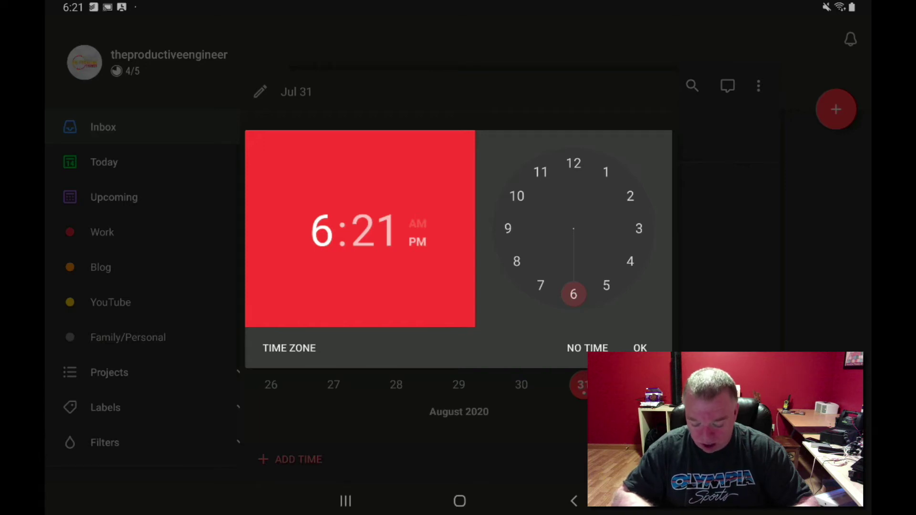
Step: Set the task's due time on Jul 31 to 5:09 PM and return to the Inbox list
left_click(606, 285)
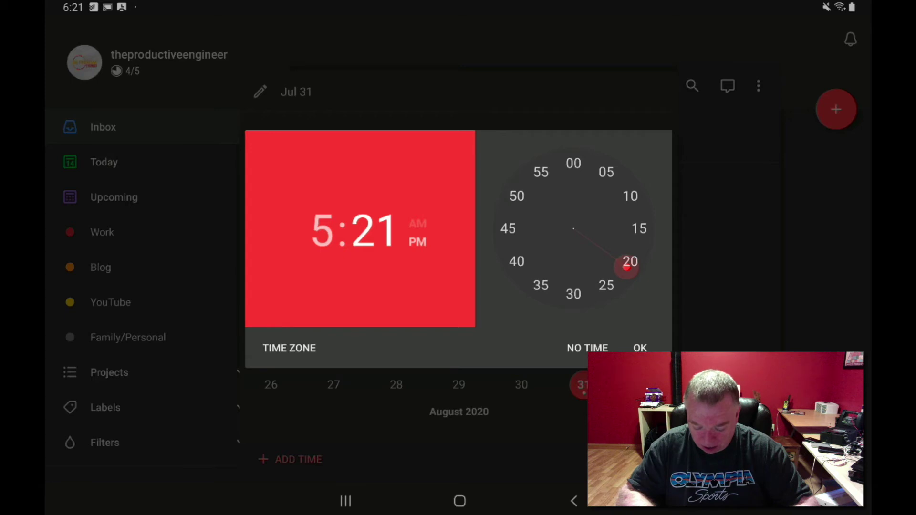
left_click(574, 163)
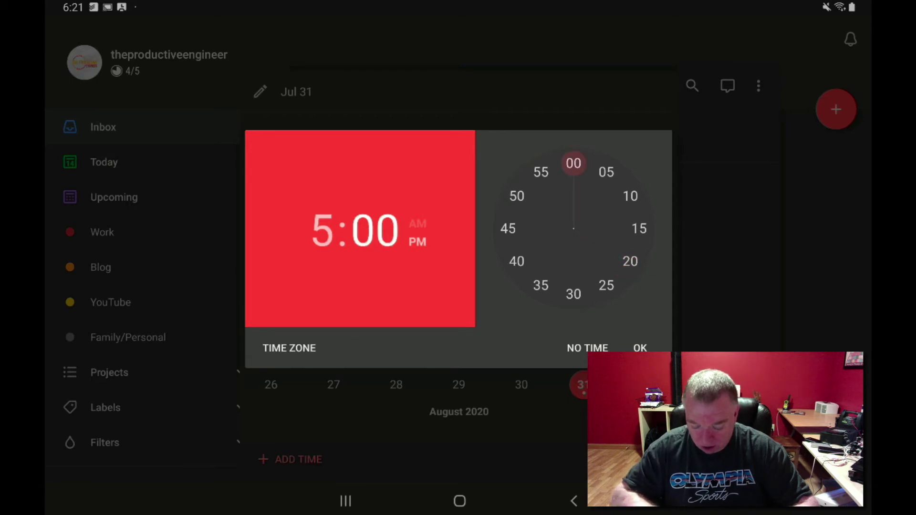
left_click(612, 176)
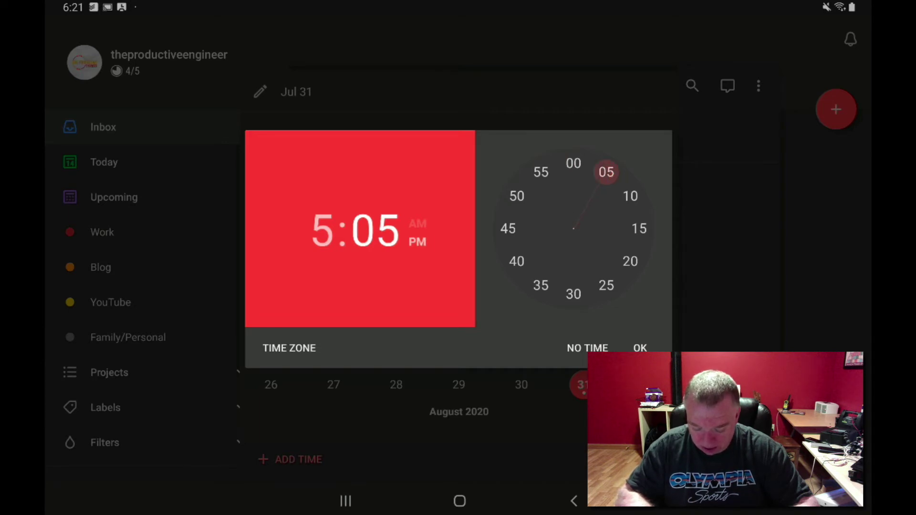
left_click(622, 185)
left_click_drag(621, 185, 627, 191)
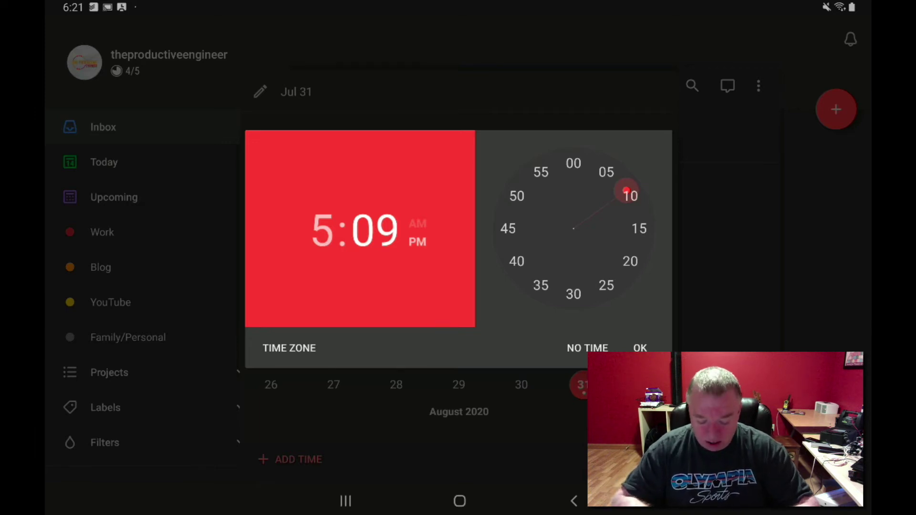
left_click(417, 224)
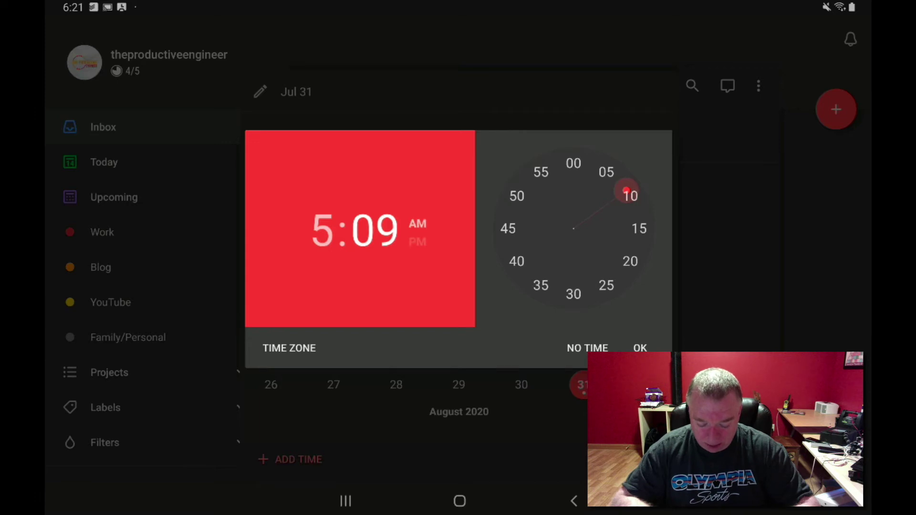
left_click(417, 242)
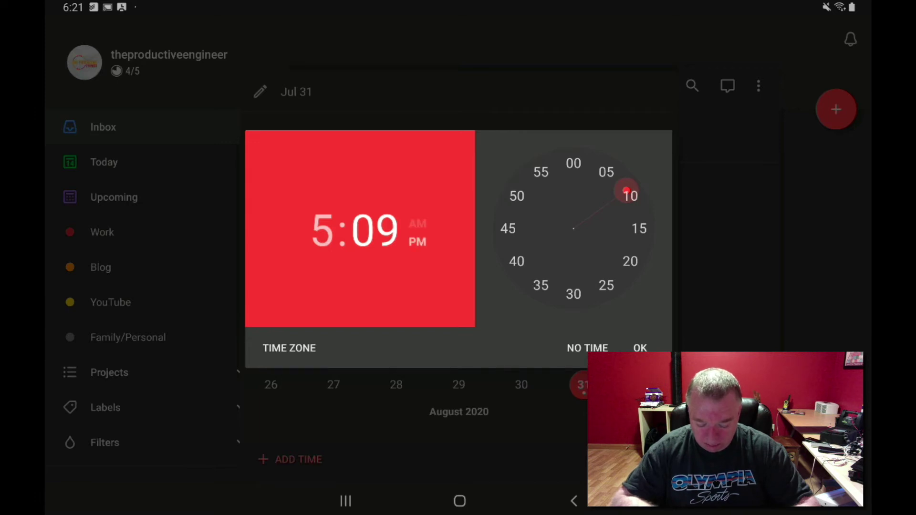
left_click(640, 348)
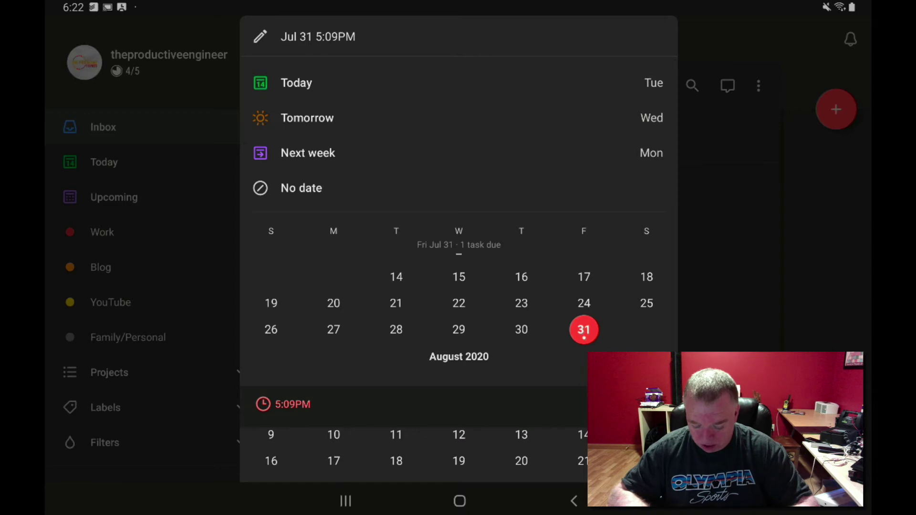
key("Escape")
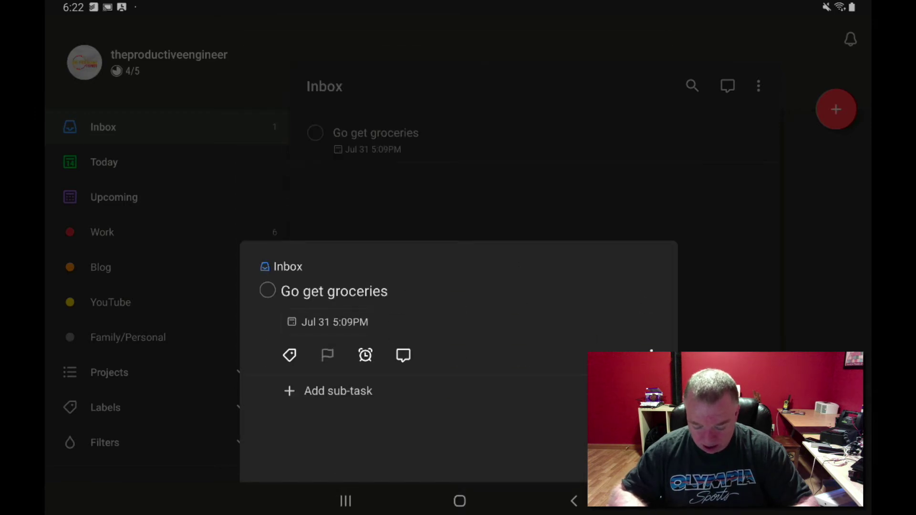
key("Escape")
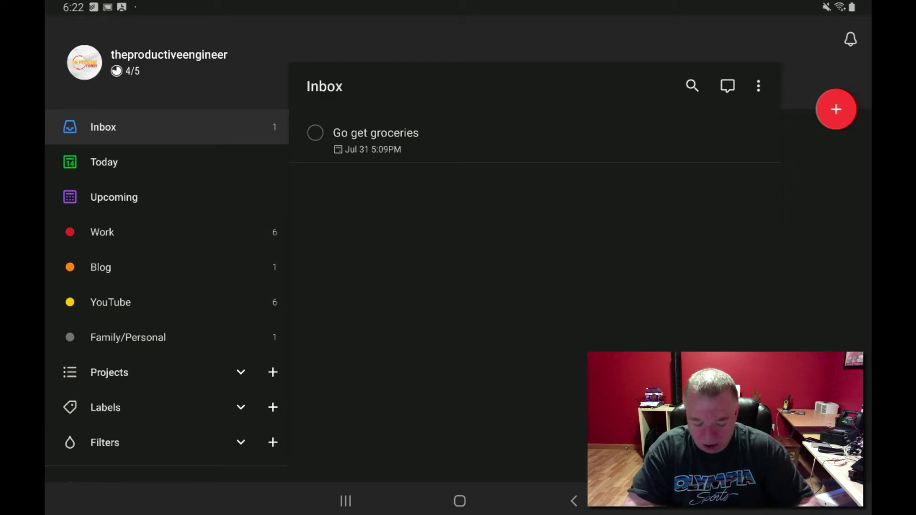
Step: Remove the due date from the "Go get groceries" task by choosing No date
left_click(376, 133)
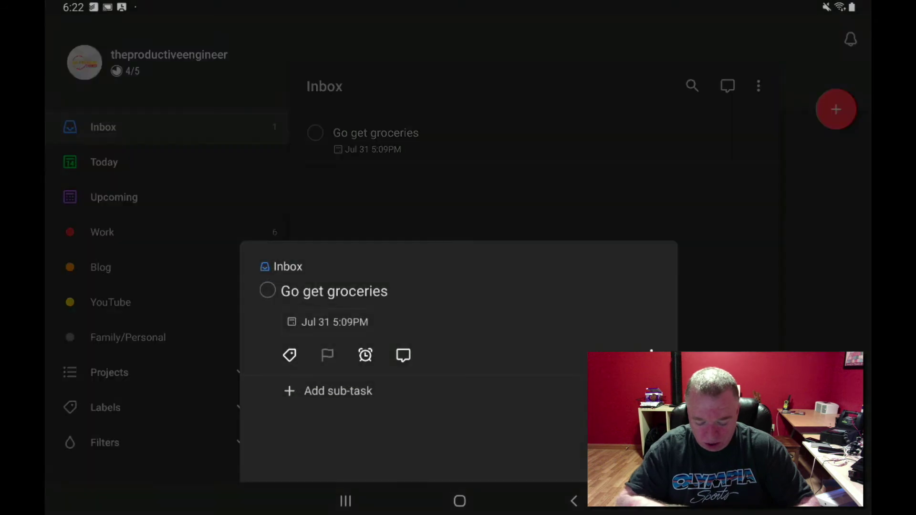
left_click(335, 322)
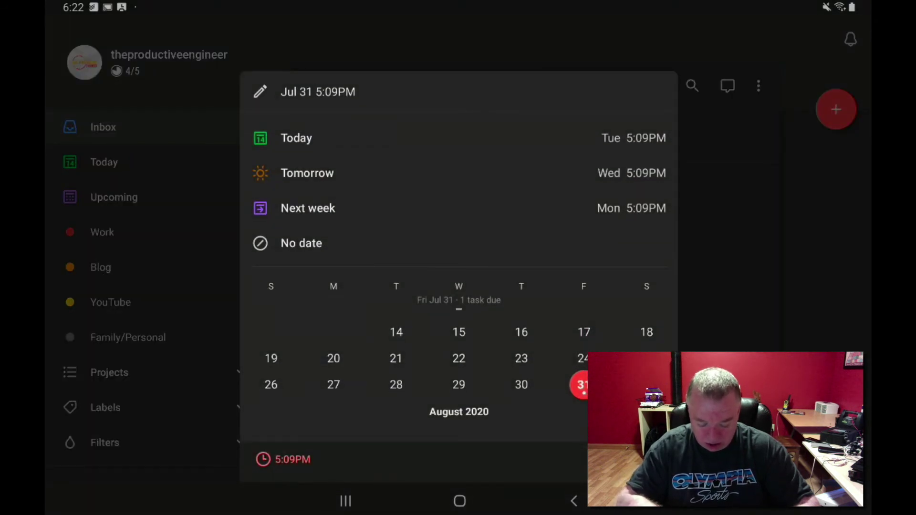
left_click(301, 244)
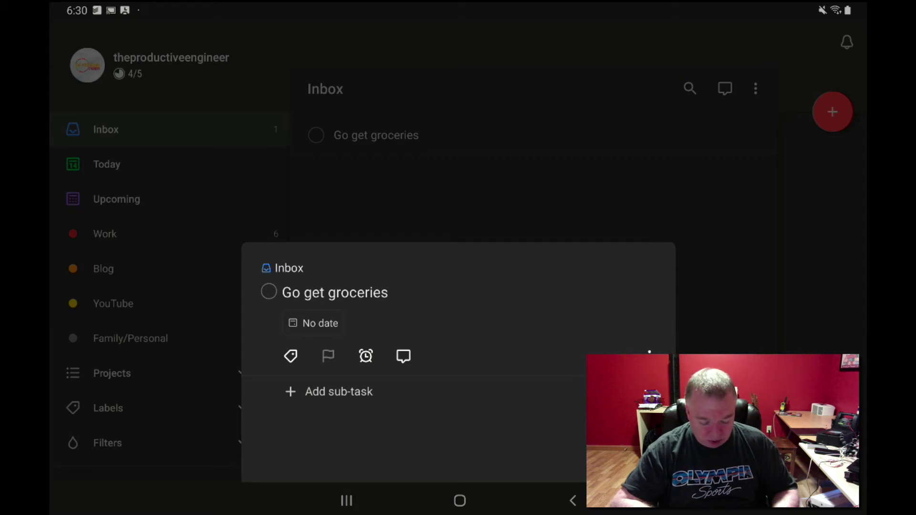
left_click(650, 357)
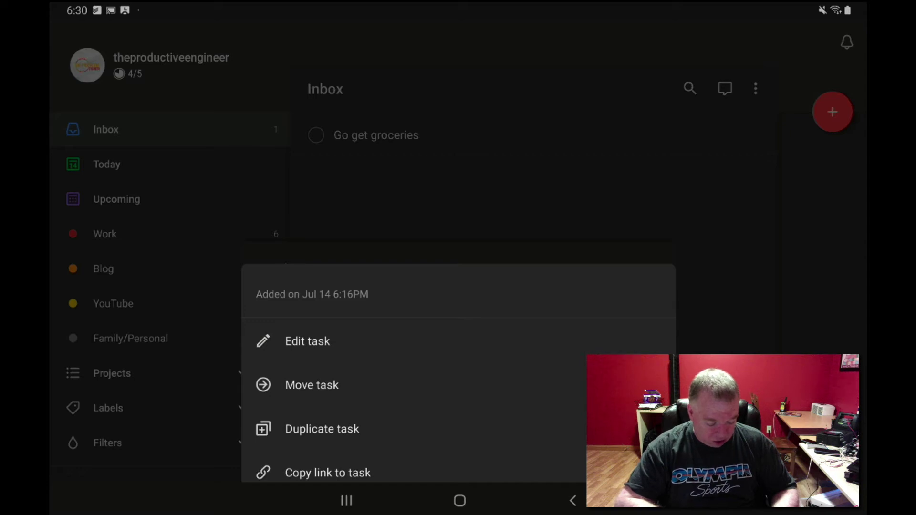
scroll(458, 372, "down", 5)
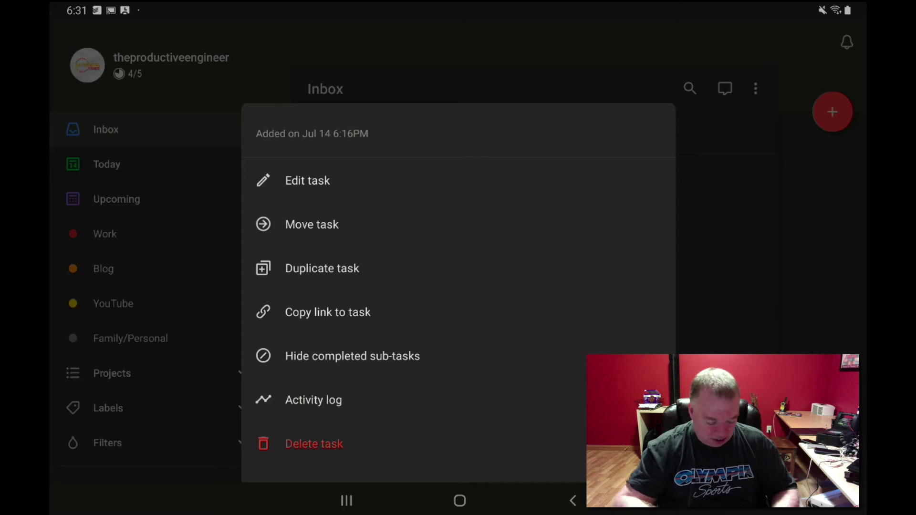
key("Escape")
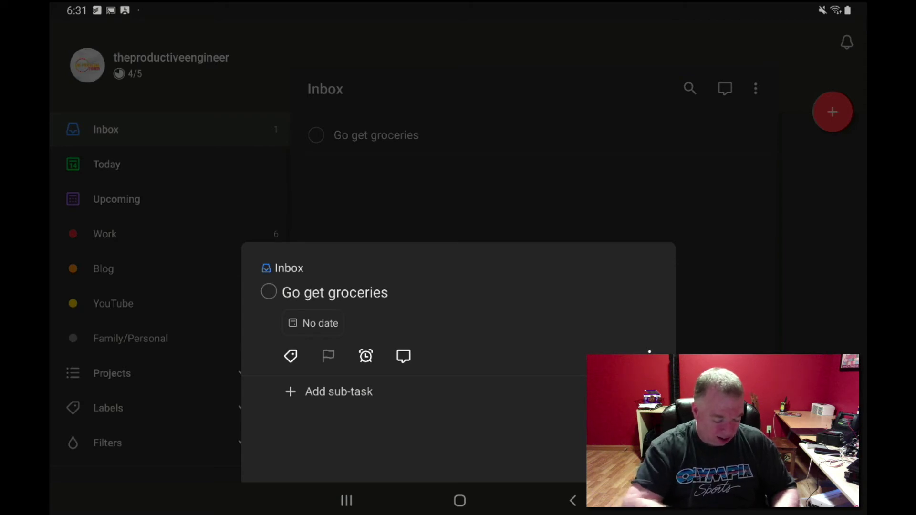
Step: Assign the existing label "town" to the "Go get groceries" task
left_click(290, 356)
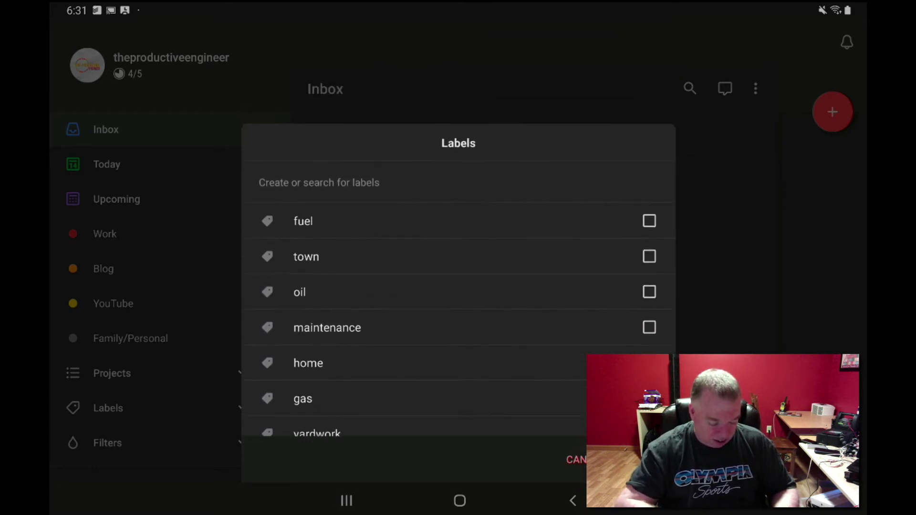
left_click(306, 151)
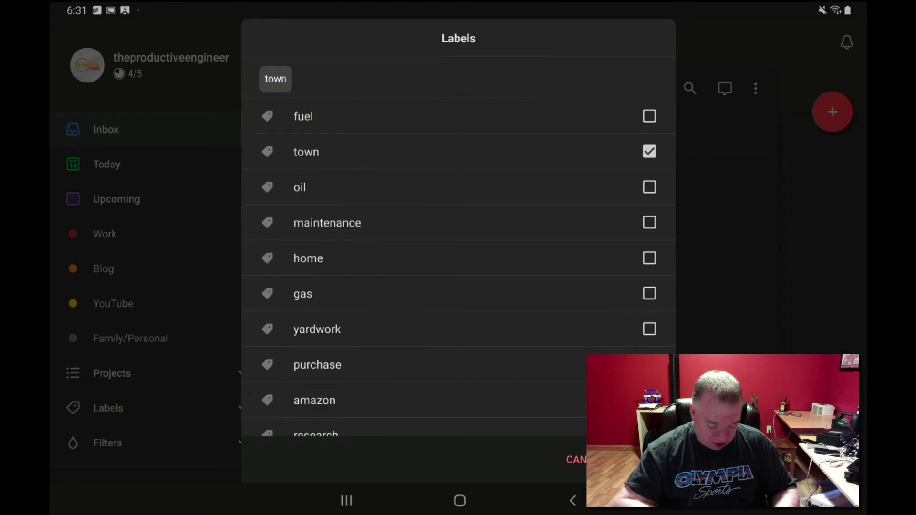
left_click(634, 460)
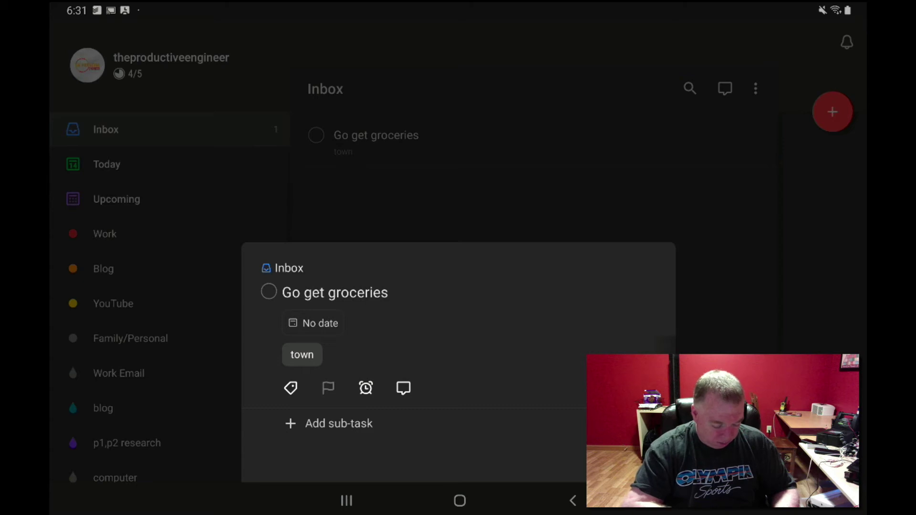
Step: Create the label "newlabel" on the "Go get groceries" task and set the task's priority to P2
left_click(290, 388)
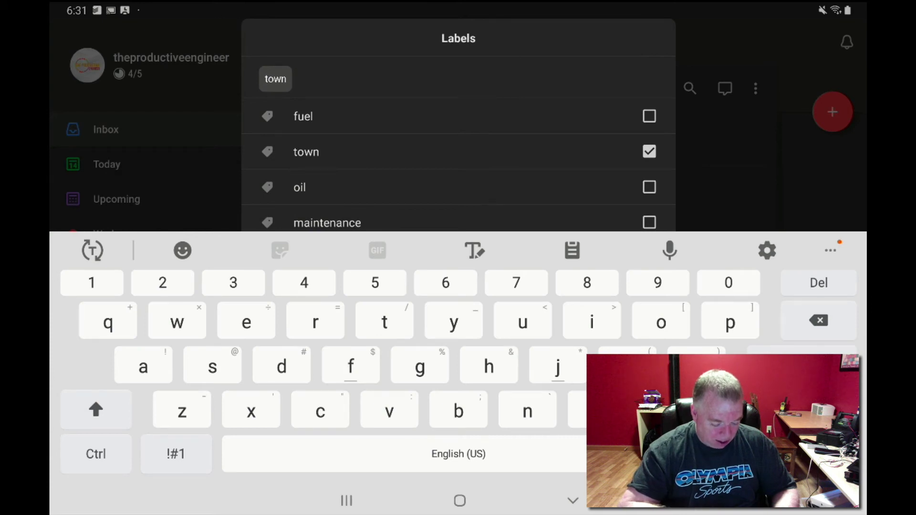
type("new")
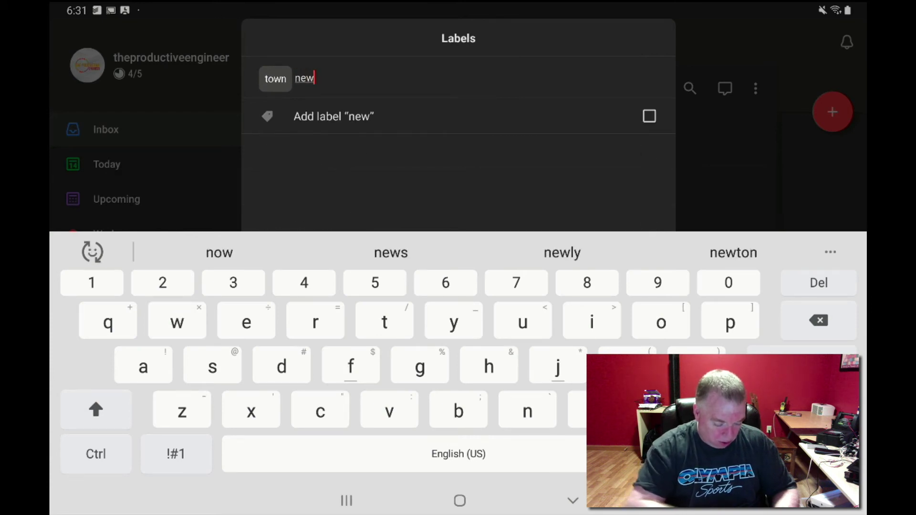
type("label")
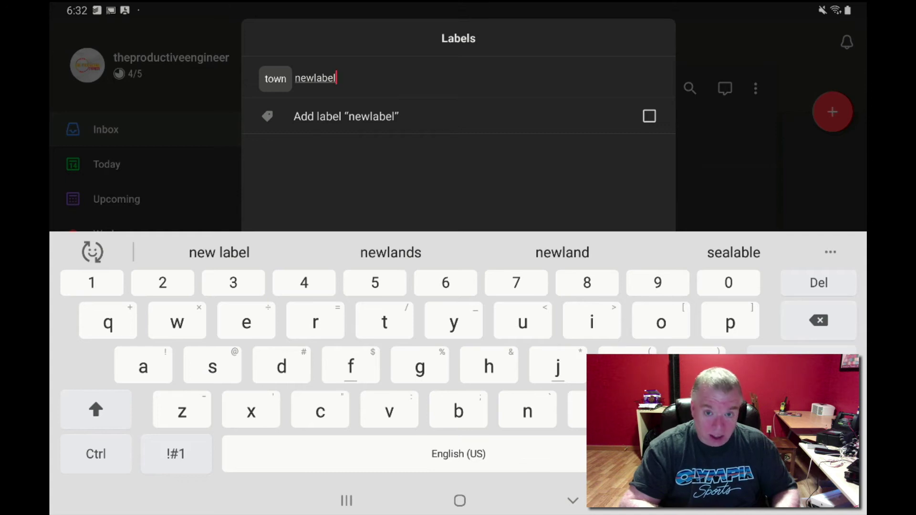
key("Return")
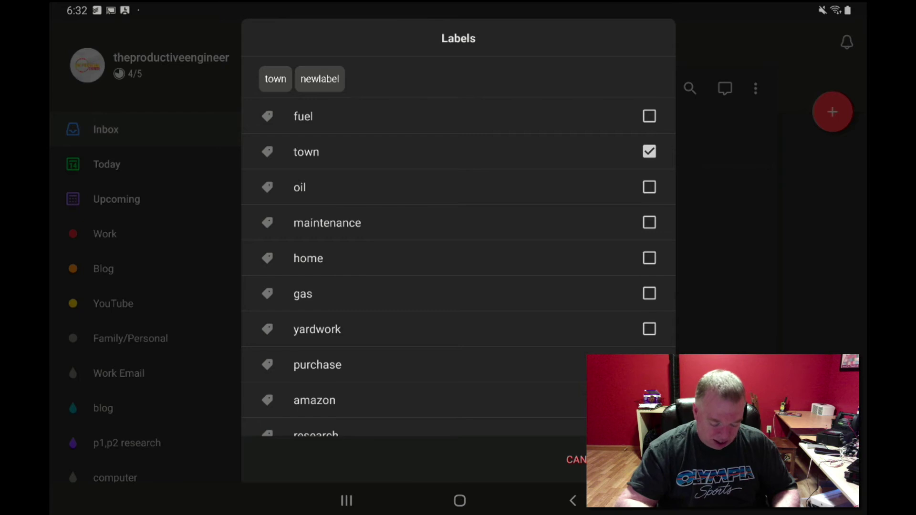
left_click(639, 460)
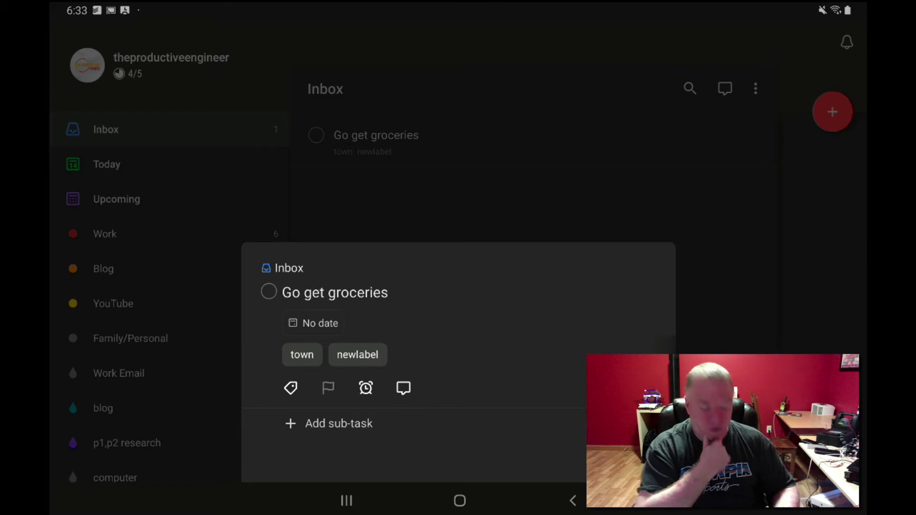
left_click(328, 388)
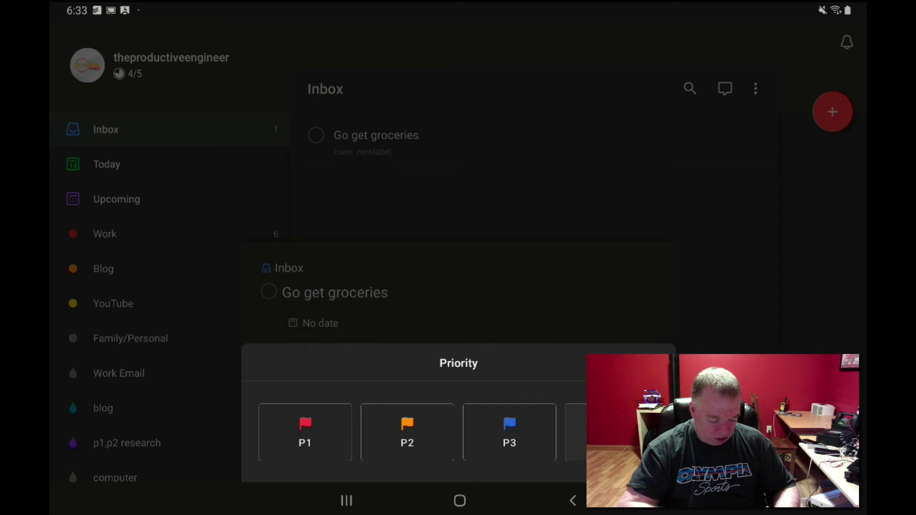
left_click(407, 432)
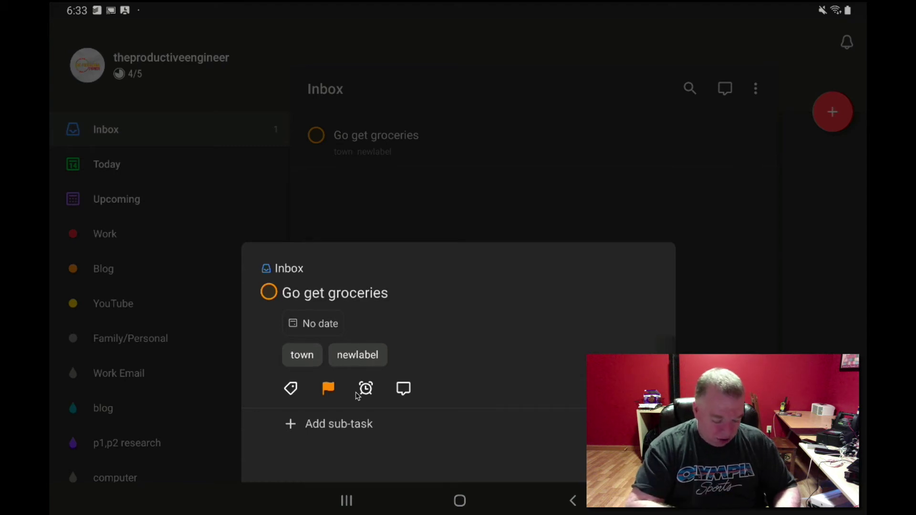
Step: Draft a reminder for the "Go get groceries" task with the time "today at 6pm" and return to the task details
left_click(358, 395)
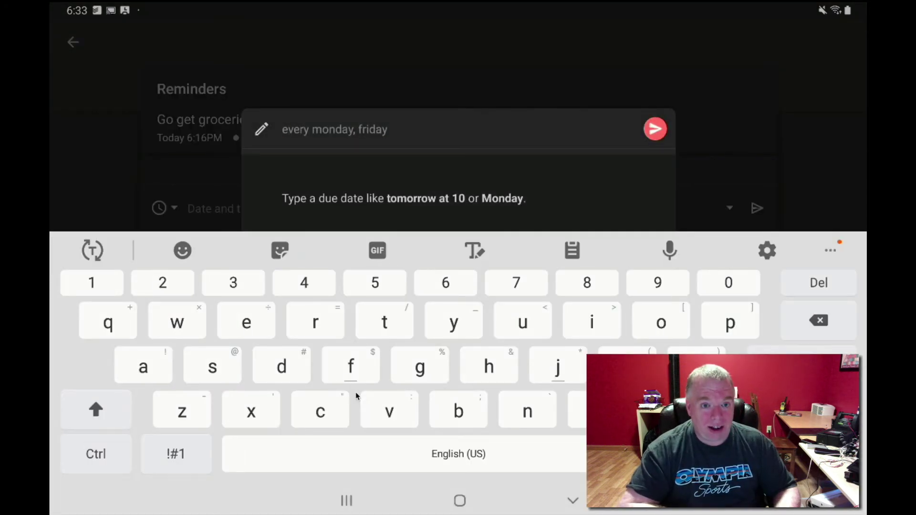
type("to")
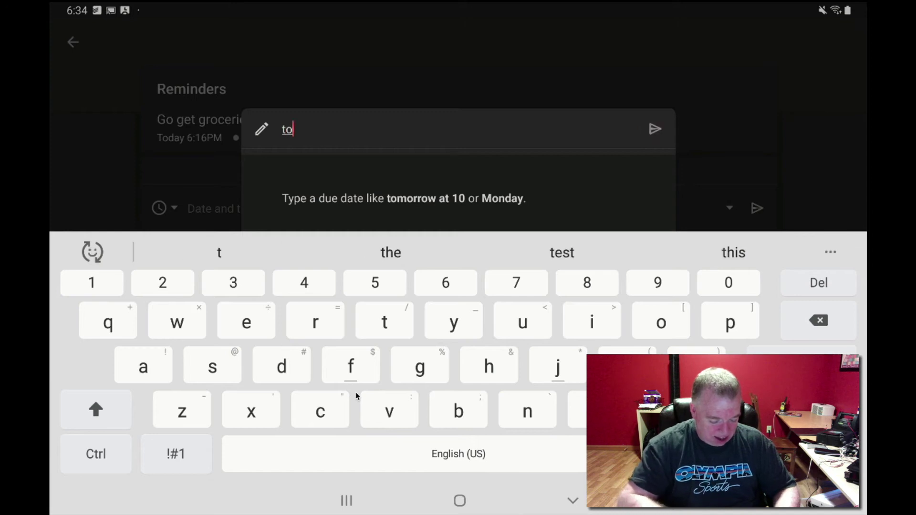
type("day")
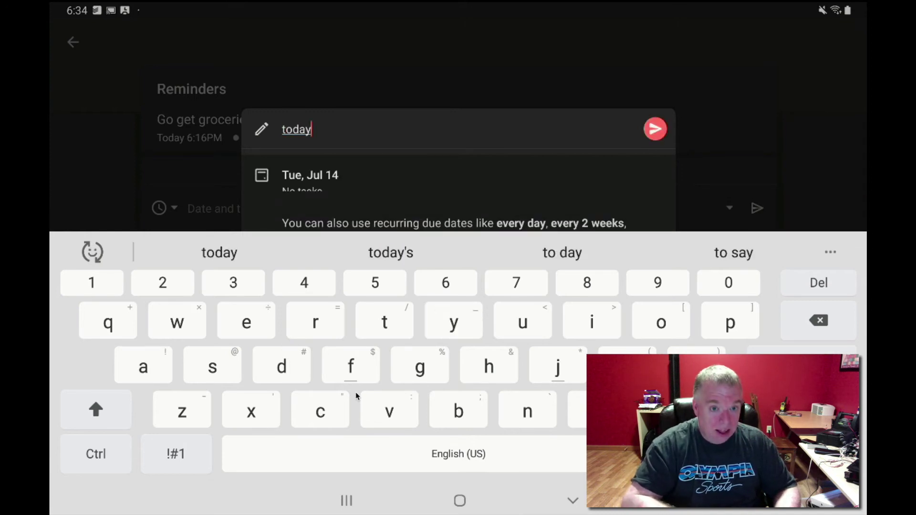
type(" a")
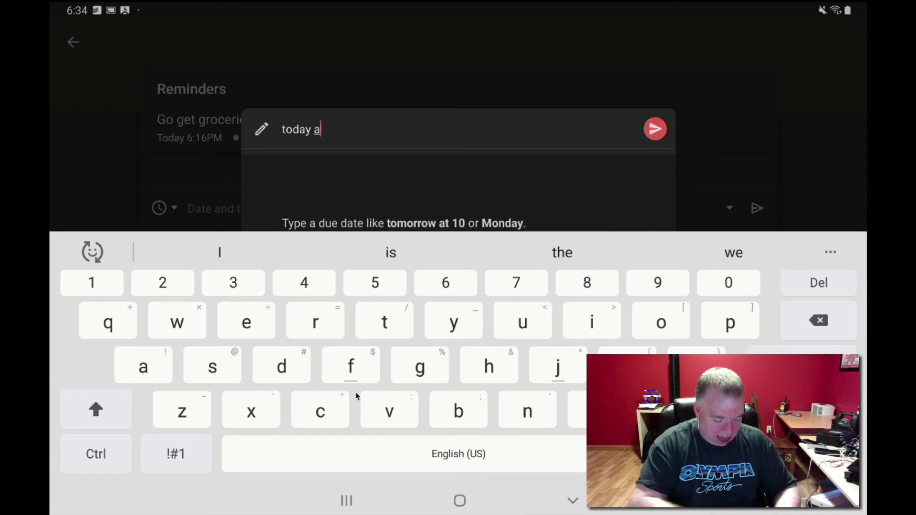
type("t")
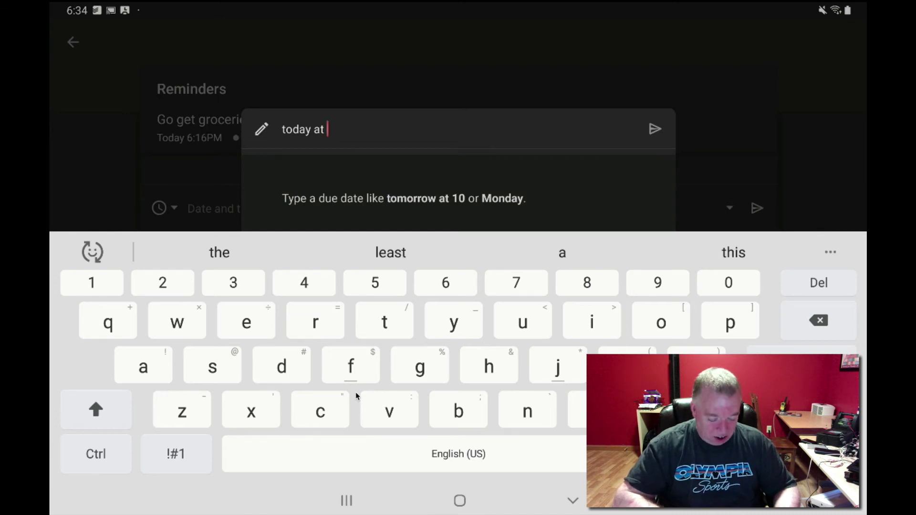
type("6")
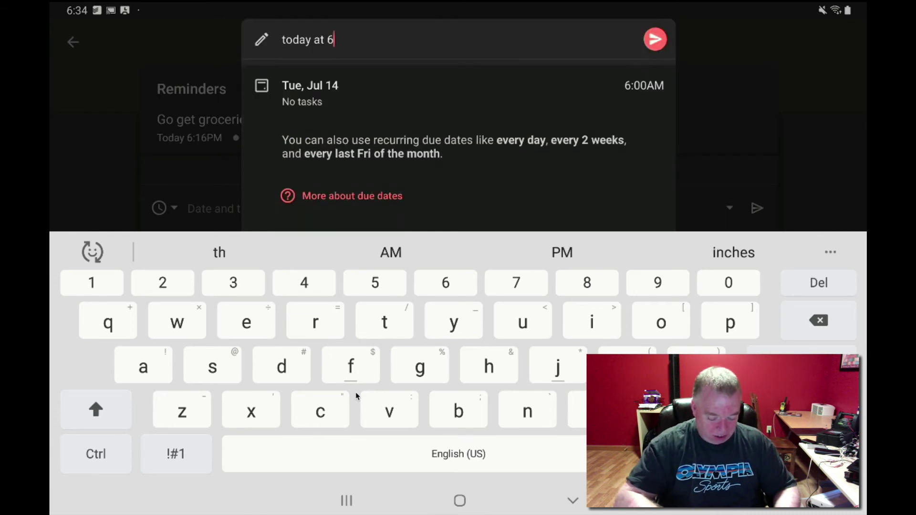
type("pm")
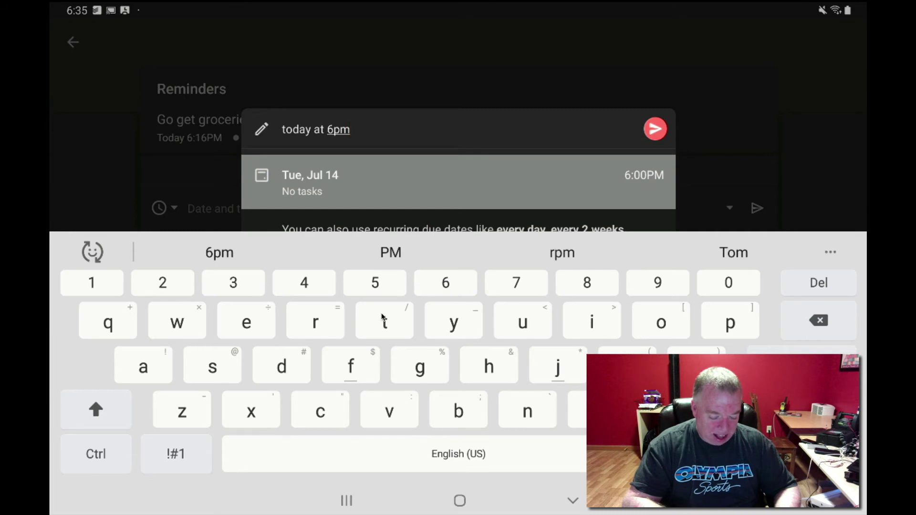
key("Return")
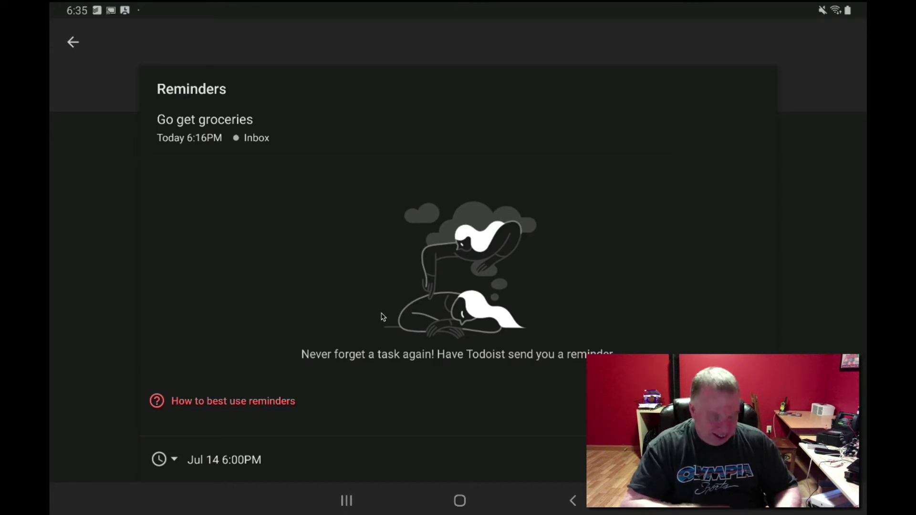
key("Escape")
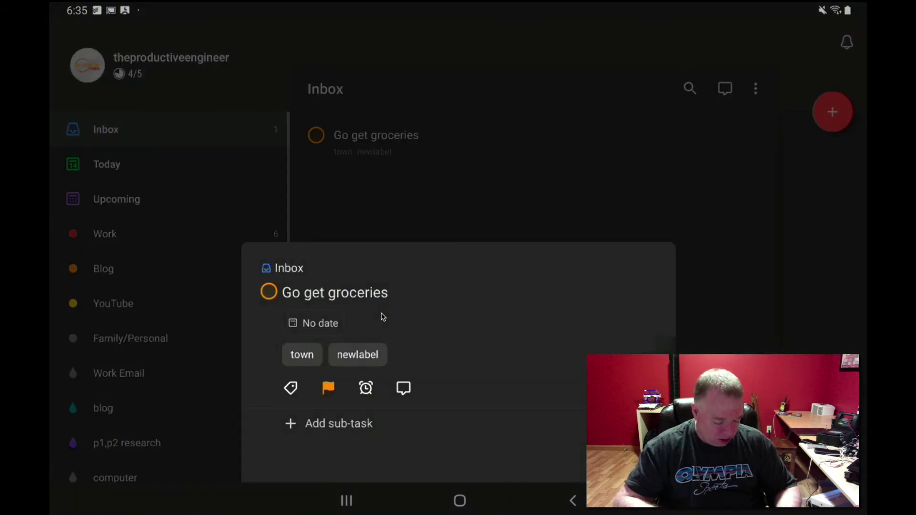
Step: Open the comments of the "Go get groceries" task
key("Tab")
key("Return")
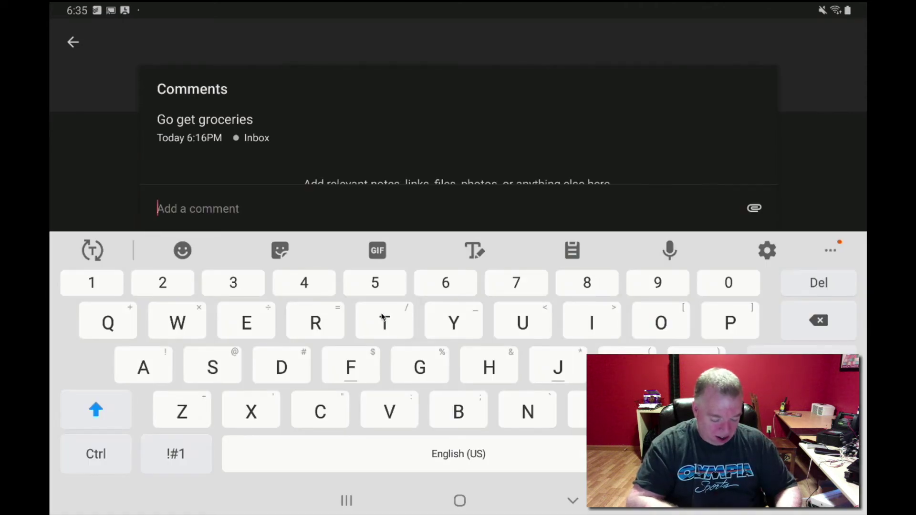
type("C")
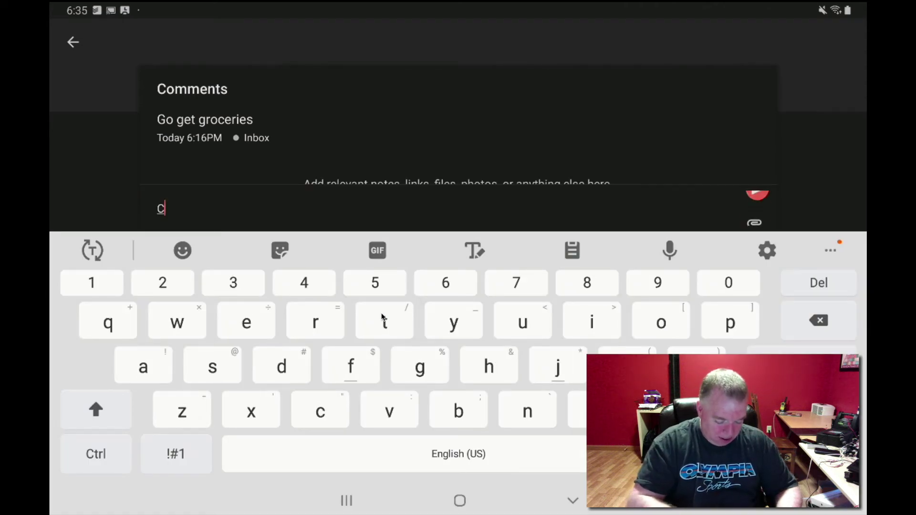
type("ommen")
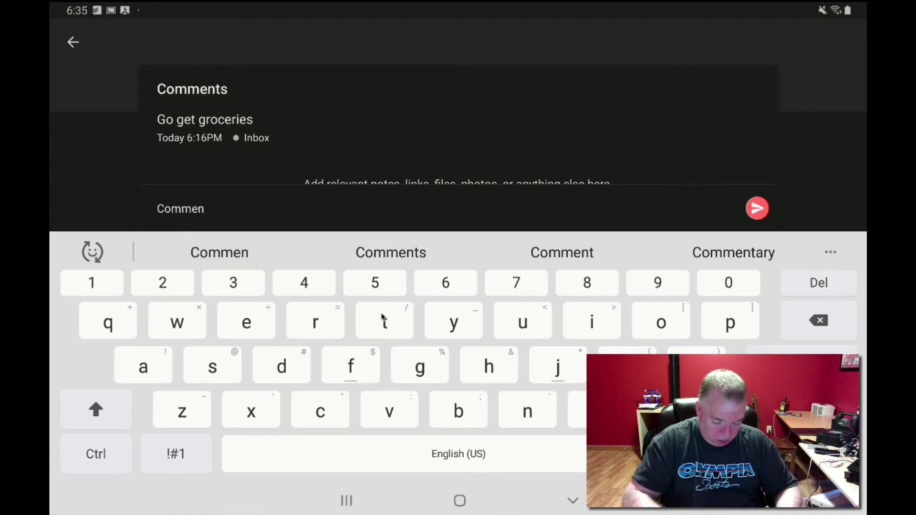
key("BackSpace")
key("BackSpace")
key("BackSpace")
key("BackSpace")
key("BackSpace")
key("BackSpace")
Step: Add the comment "Don't forget milk" to the "Go get groceries" task and return to the task details
type("D")
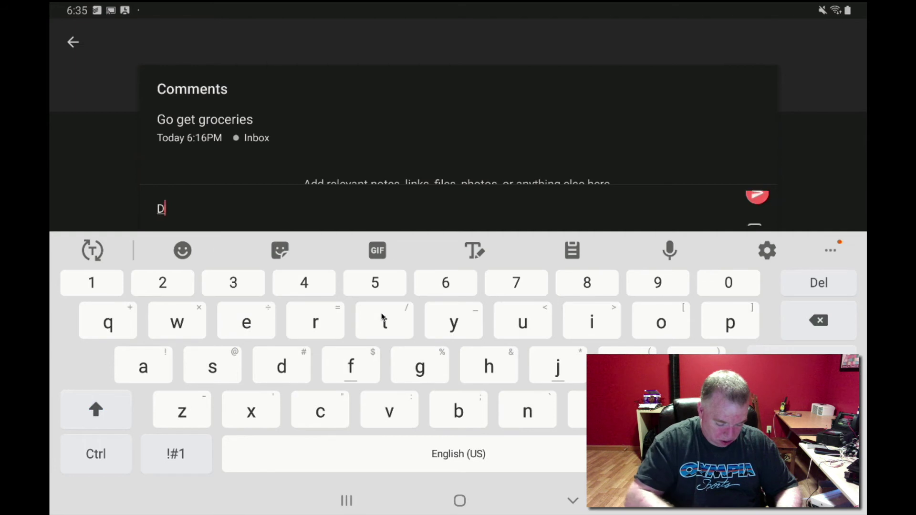
type("on't")
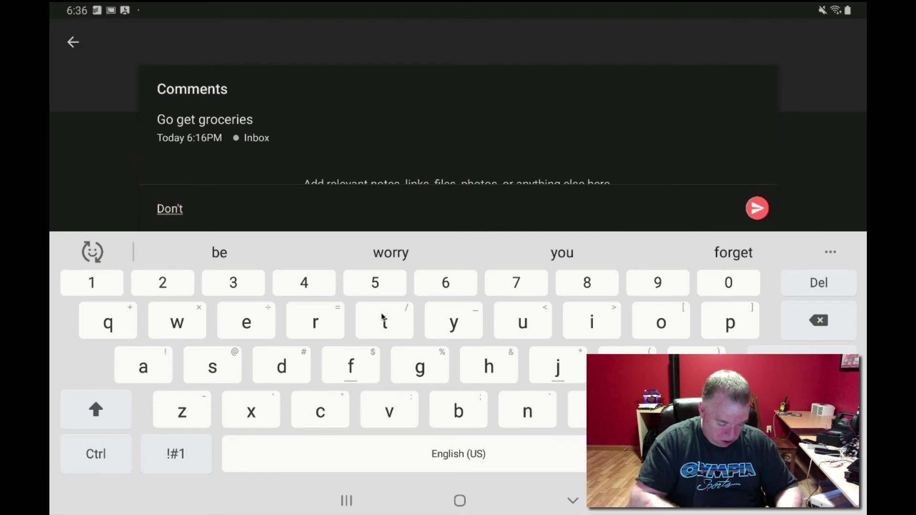
type(" forget mi")
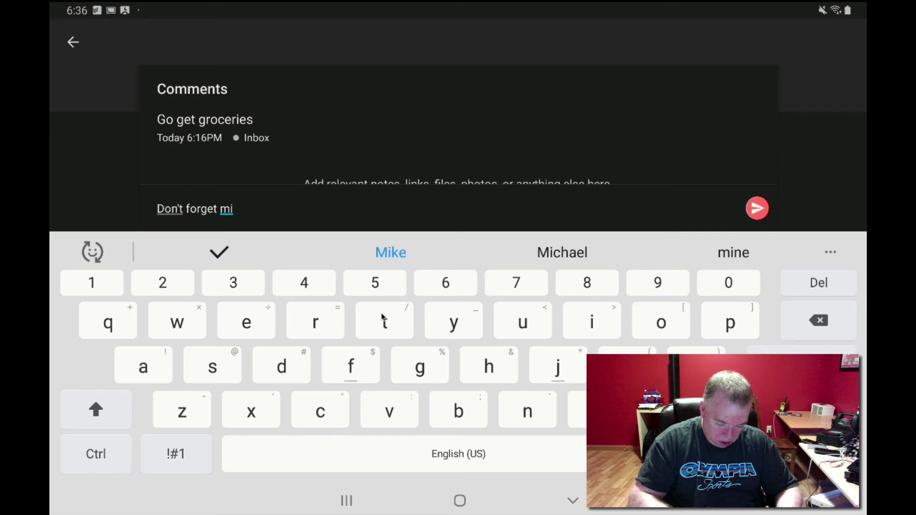
type("lk")
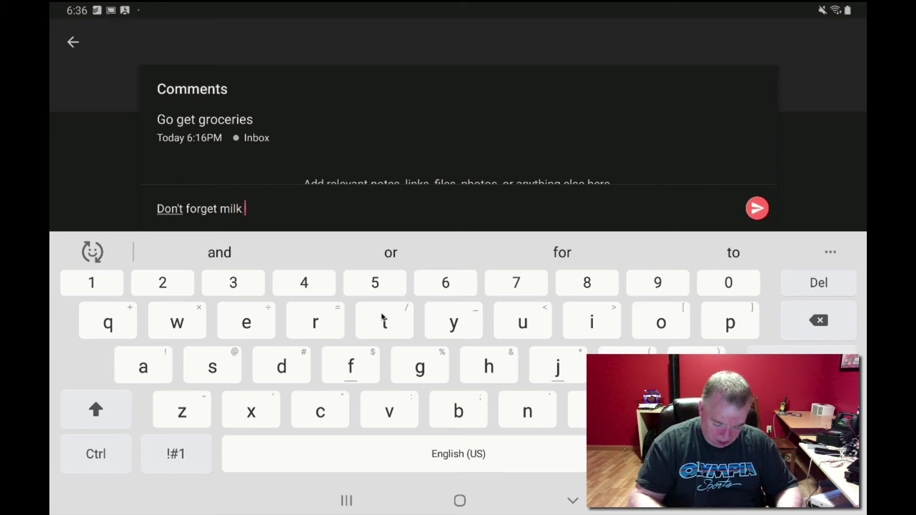
key("Return")
key("Escape")
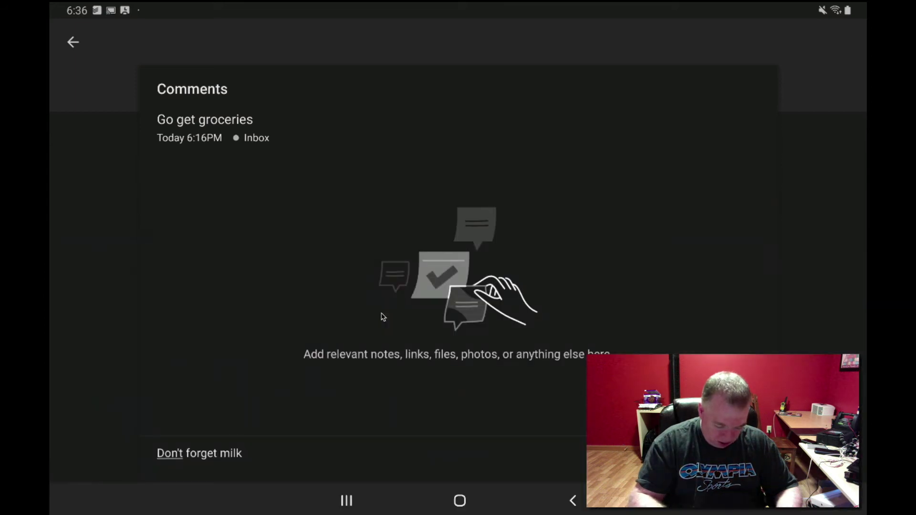
key("ctrl+Return")
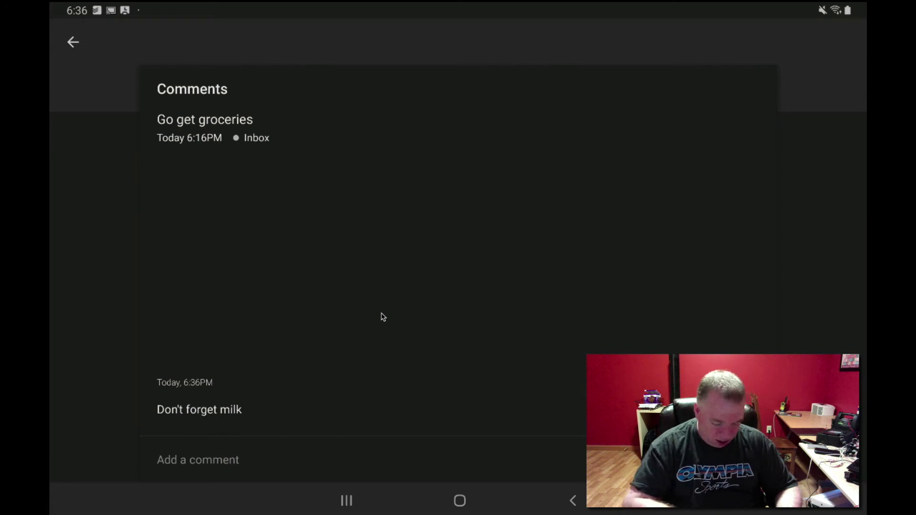
key("Escape")
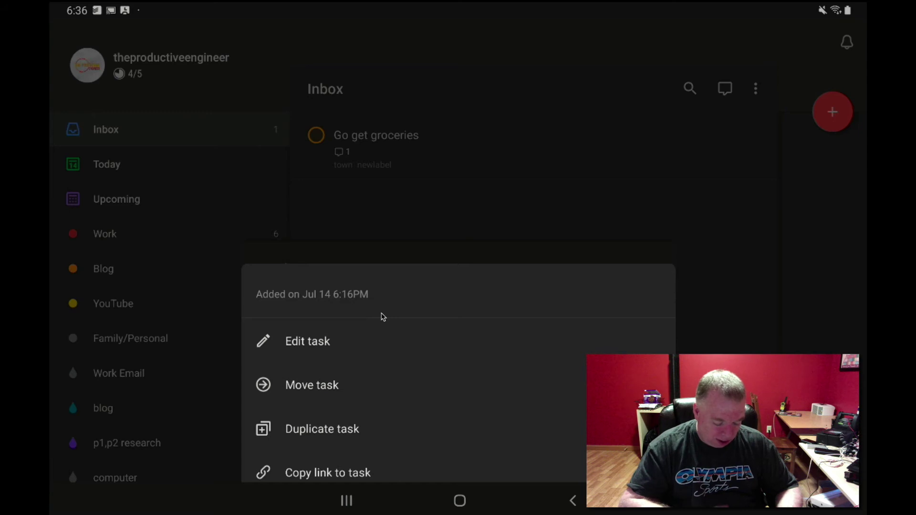
Step: Duplicate the "Go get groceries" task in the Inbox
scroll(383, 317, "down", 5)
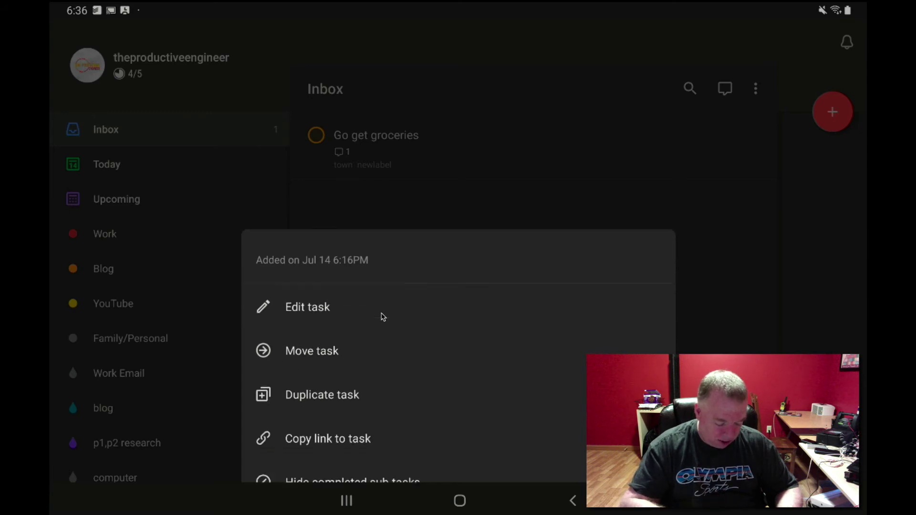
scroll(384, 317, "up", 3)
scroll(383, 316, "down", 3)
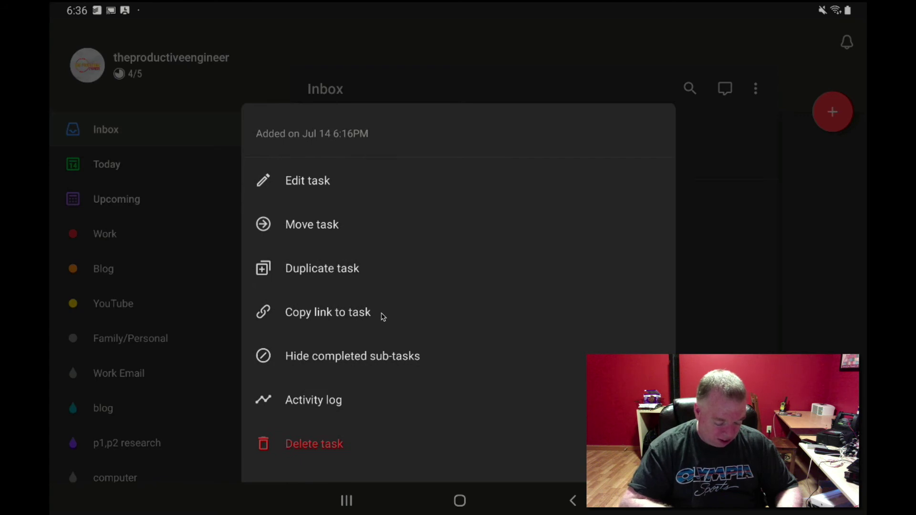
left_click(383, 317)
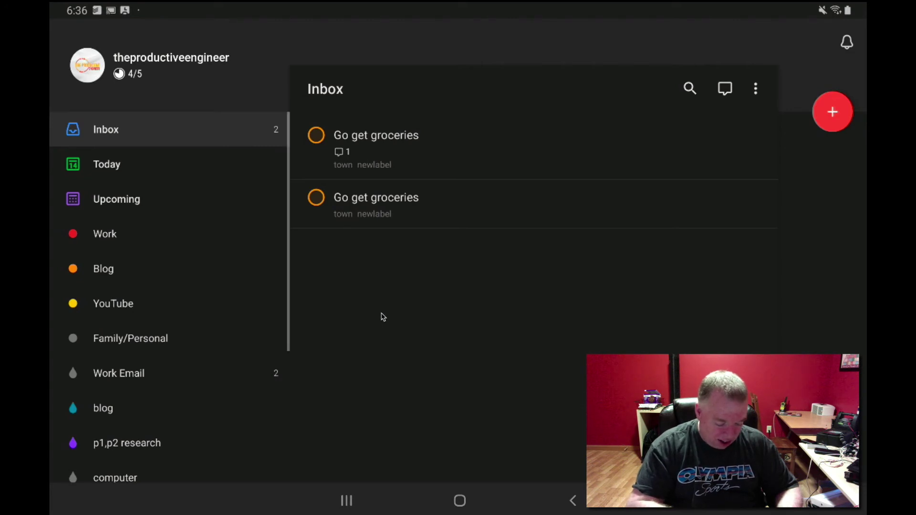
Step: Try to set a reminder for "Friday at 2pm" on the duplicate "Go get groceries" task, and return to the Inbox
left_click(477, 204)
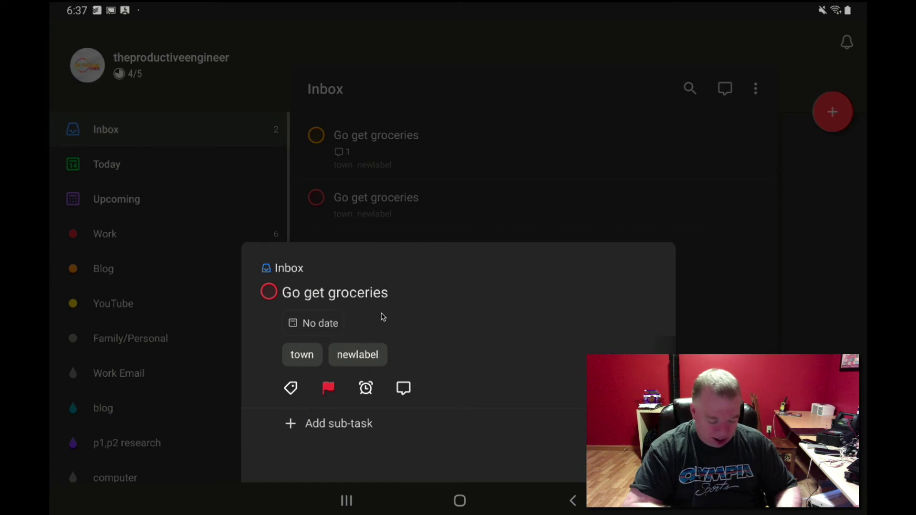
left_click(365, 387)
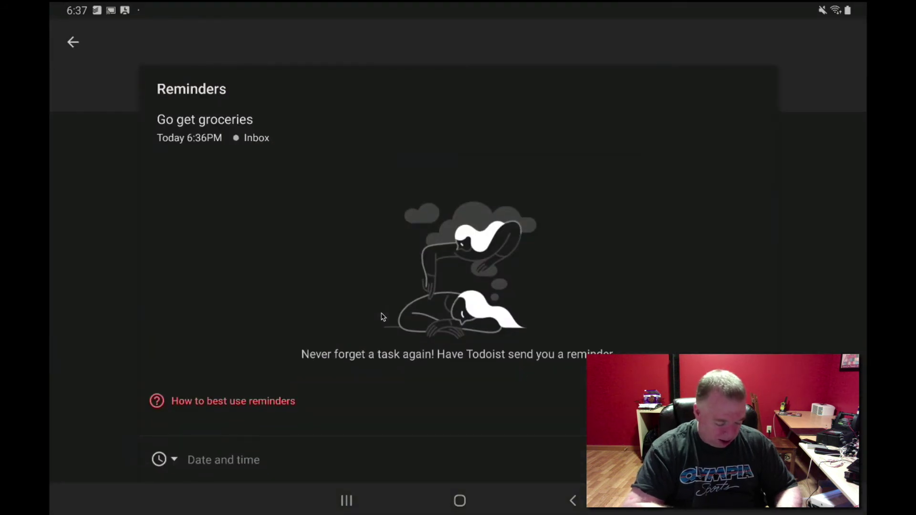
type("f")
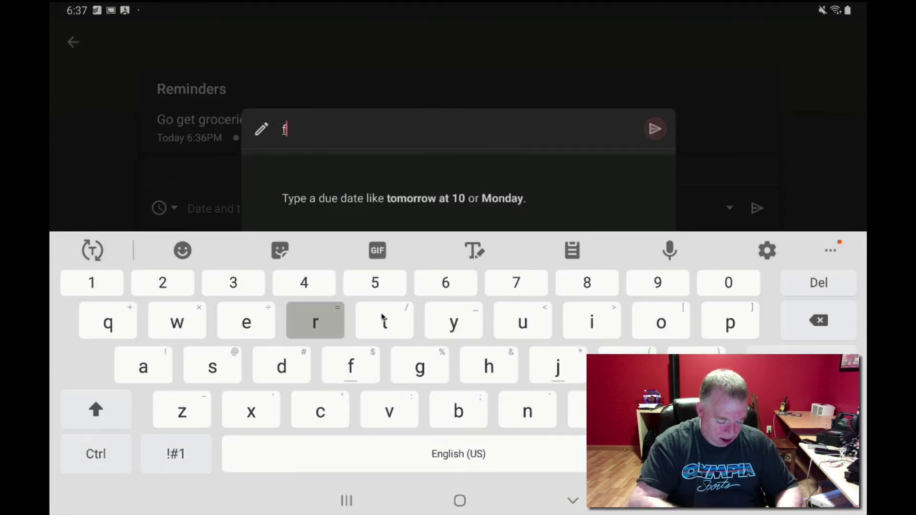
type("riday at 2")
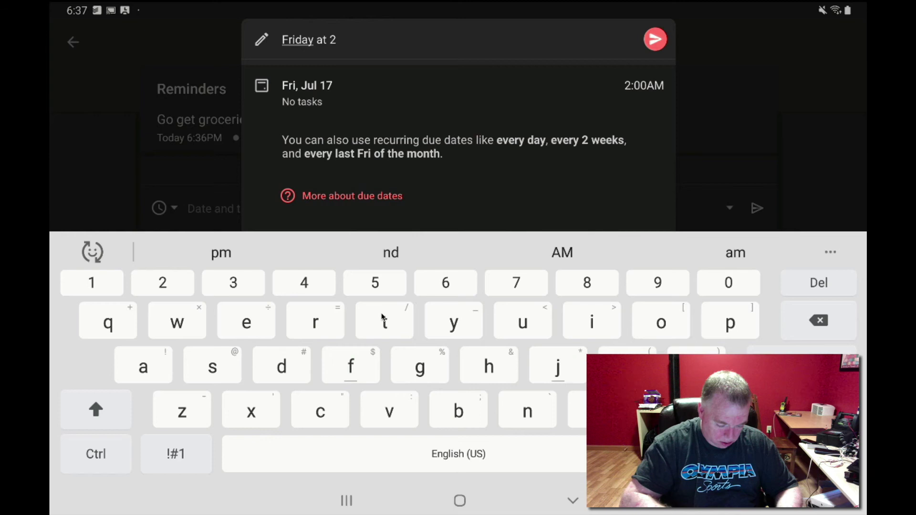
type("p")
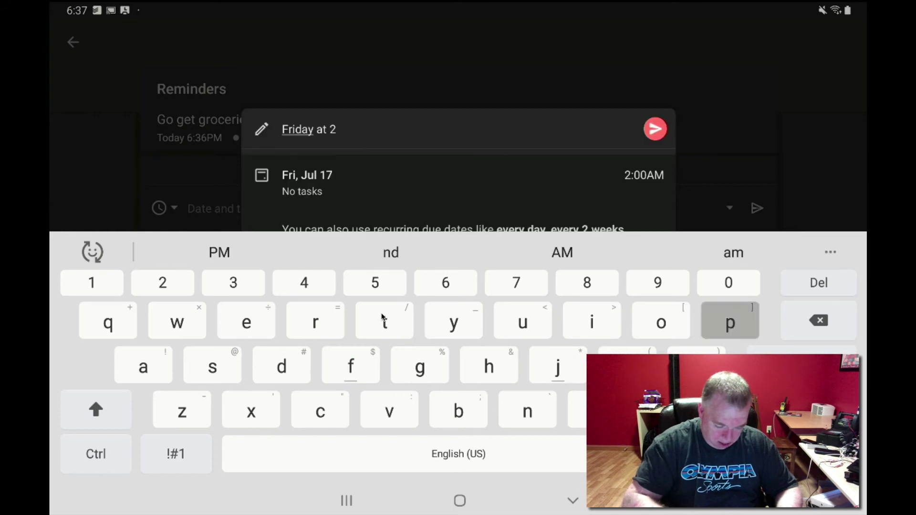
type("m")
key("Return")
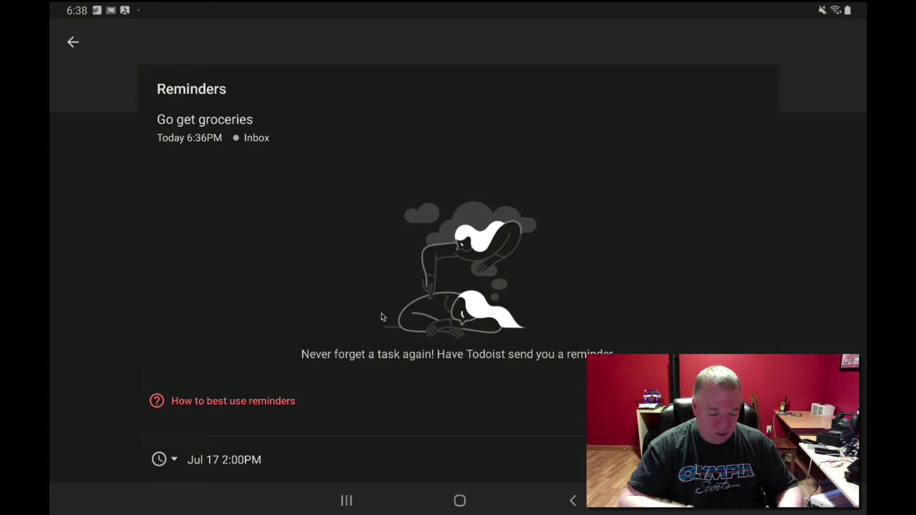
key("Escape")
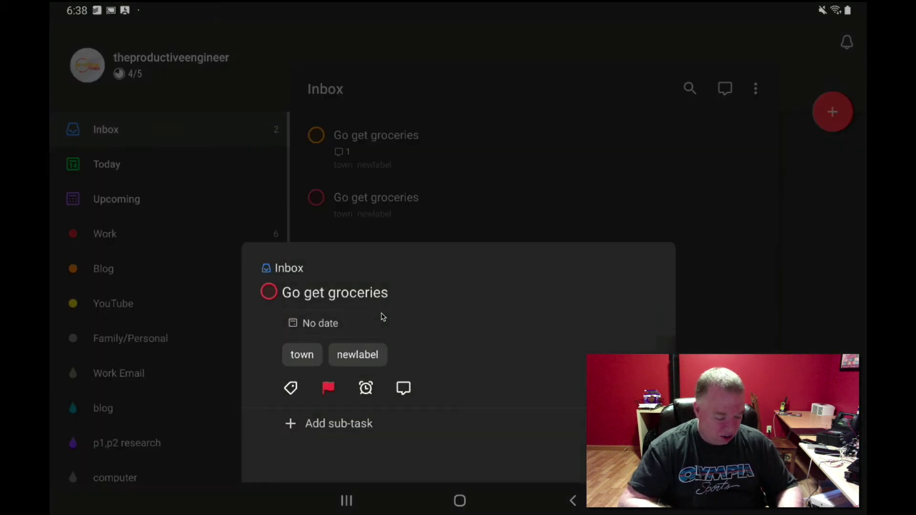
key("Escape")
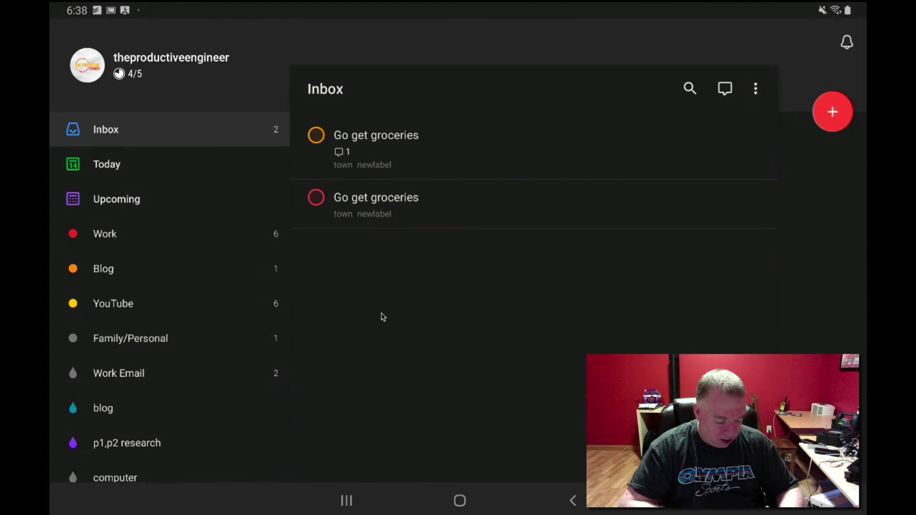
Step: Set the due date of the duplicate "Go get groceries" task to Tomorrow and close the task
key("Return")
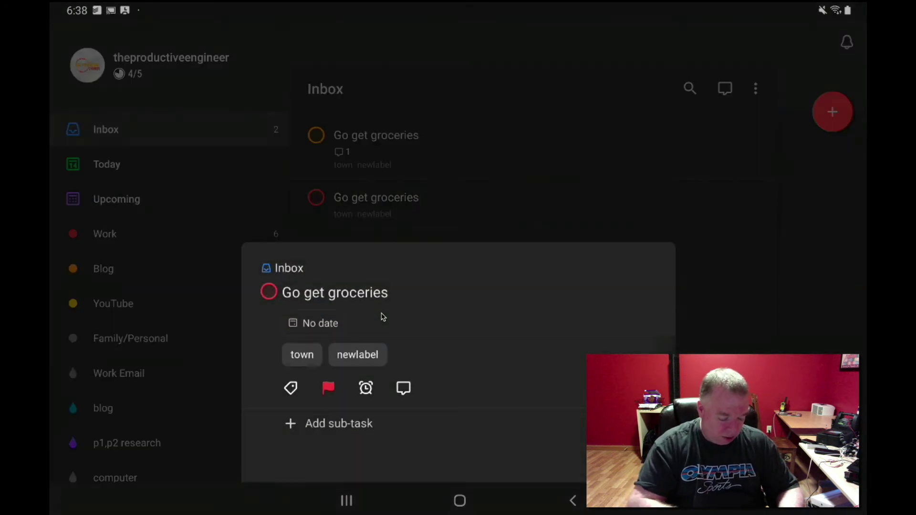
key("t")
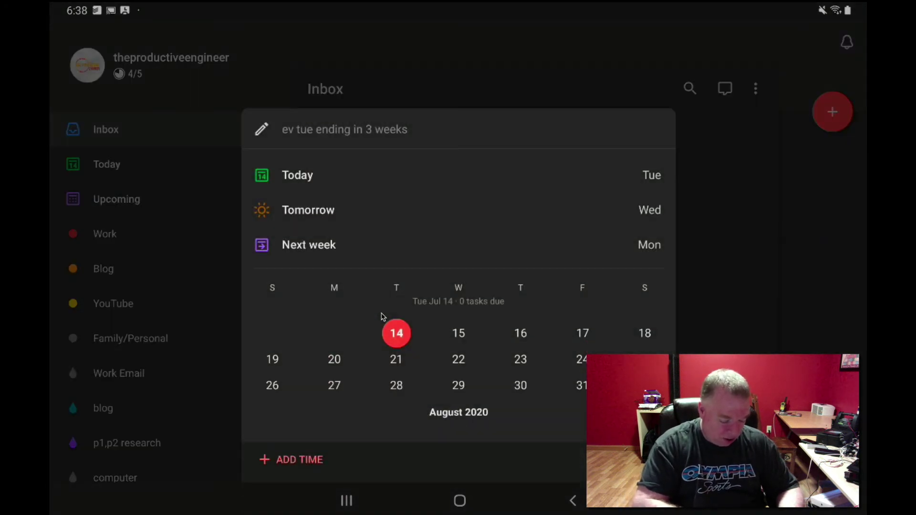
key("Down")
key("Return")
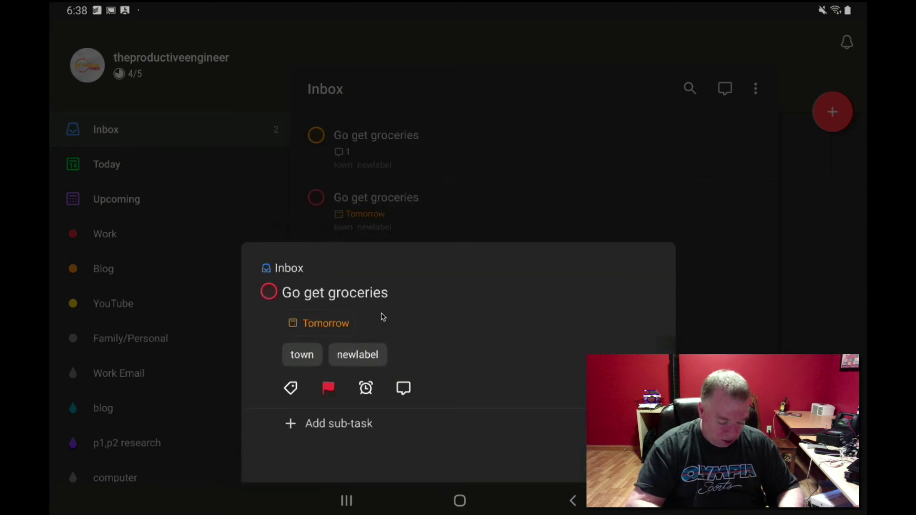
key("Escape")
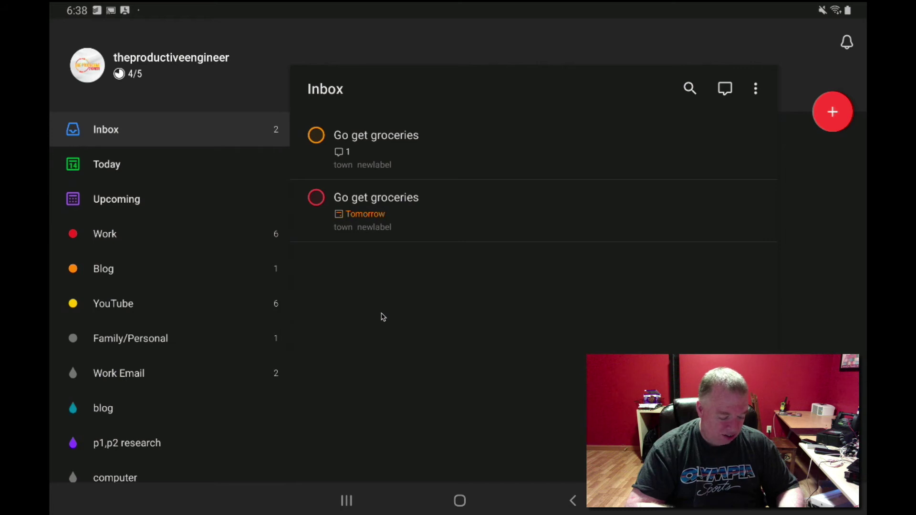
Step: Look through the scheduled days in the Upcoming view and return to the Inbox
key("g")
key("u")
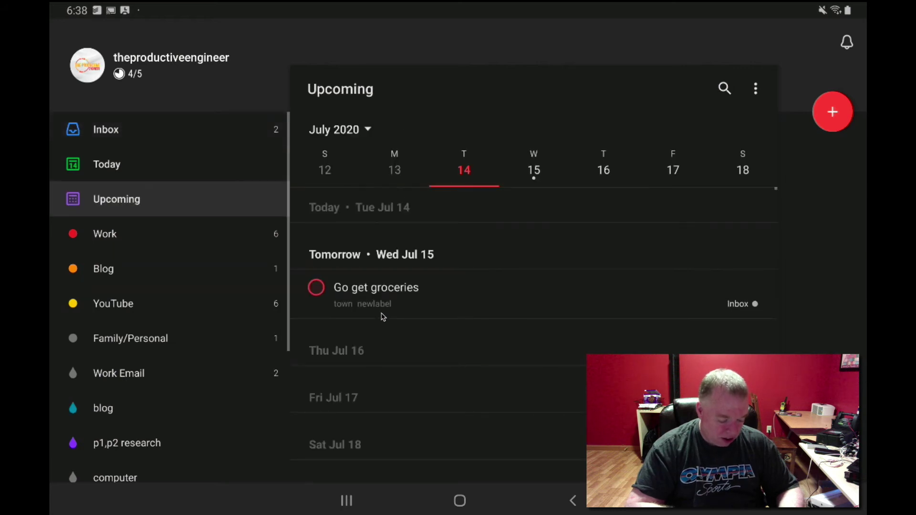
scroll(383, 317, "down", 15)
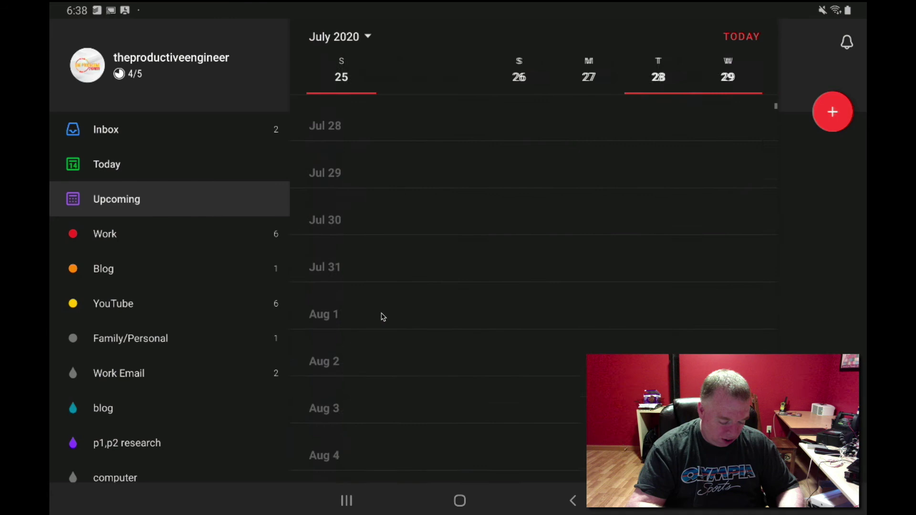
scroll(383, 317, "up", 15)
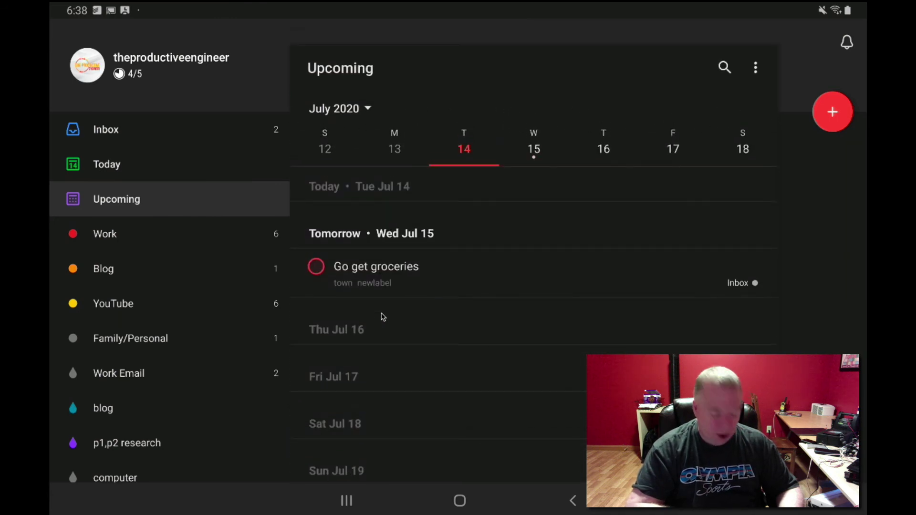
scroll(383, 316, "up", 1)
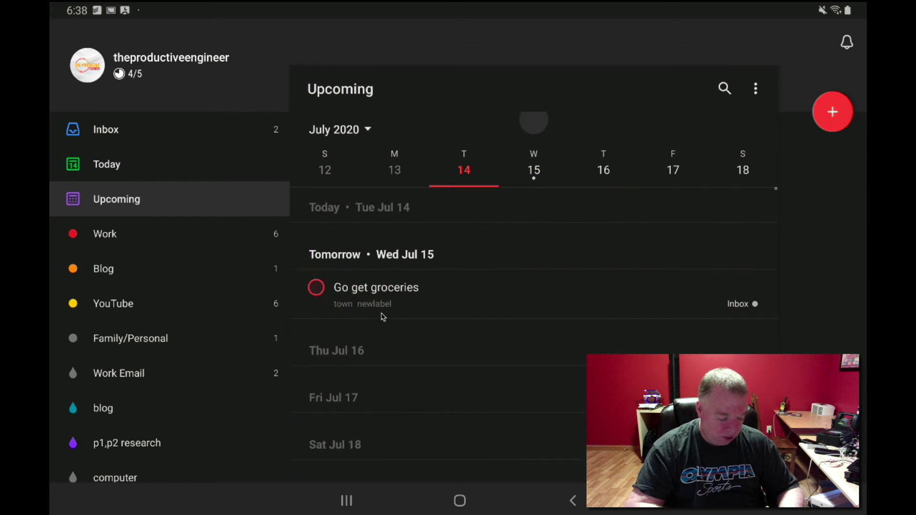
key("g")
key("i")
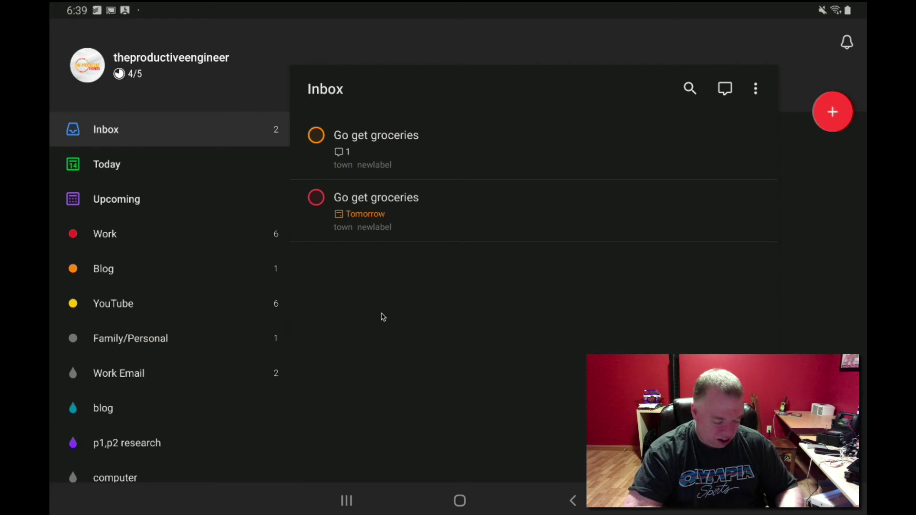
Step: Start a new project named "Sample project" and set its color to Orange
scroll(170, 296, "down", 5)
scroll(169, 296, "up", 5)
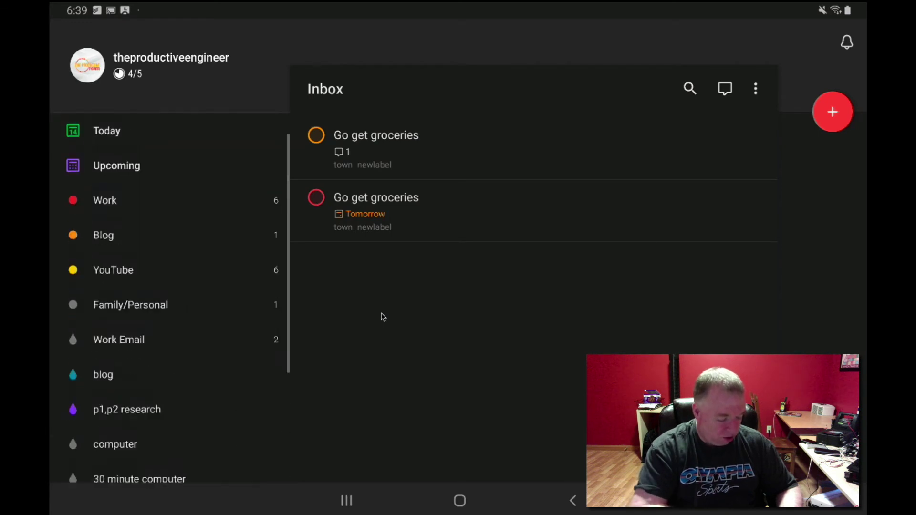
scroll(169, 296, "down", 5)
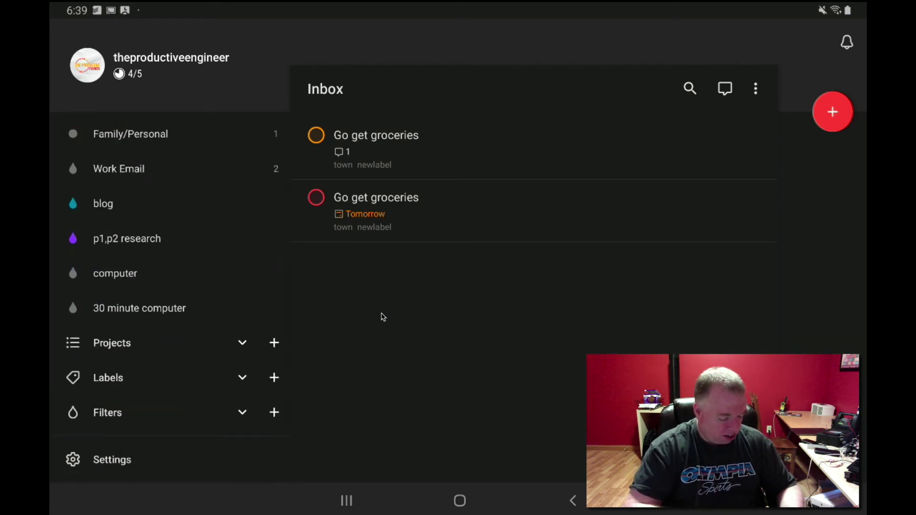
scroll(169, 295, "down", 2)
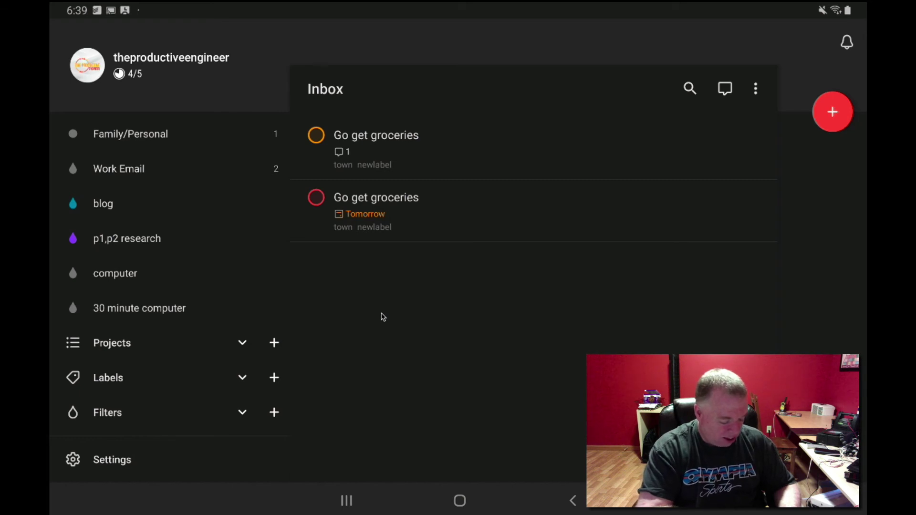
left_click(243, 342)
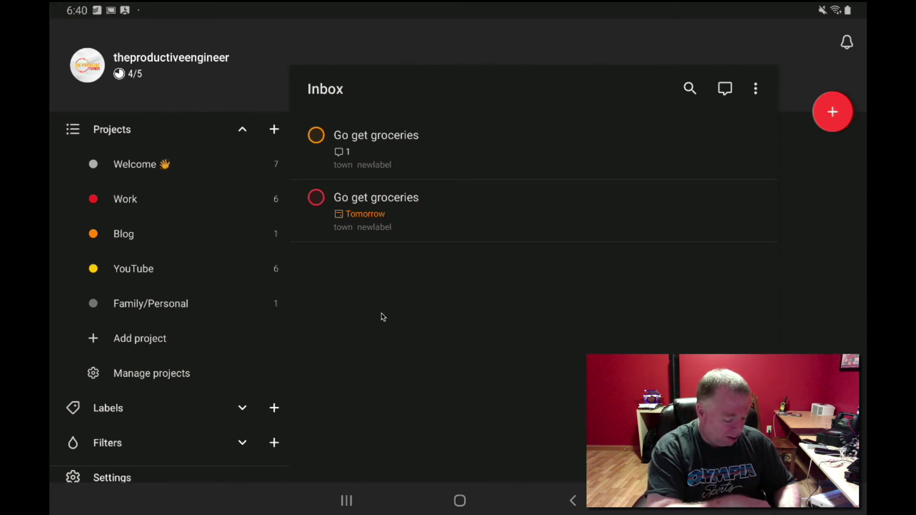
left_click(274, 129)
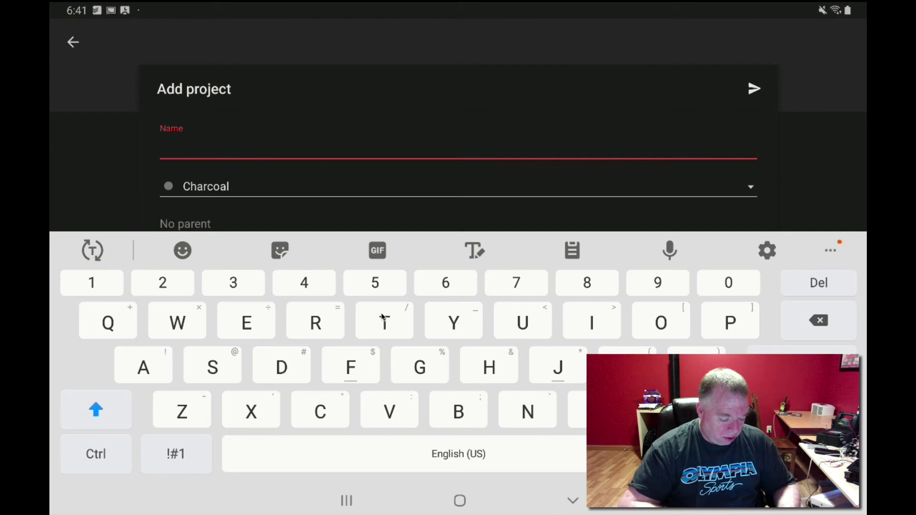
type("Sample projec")
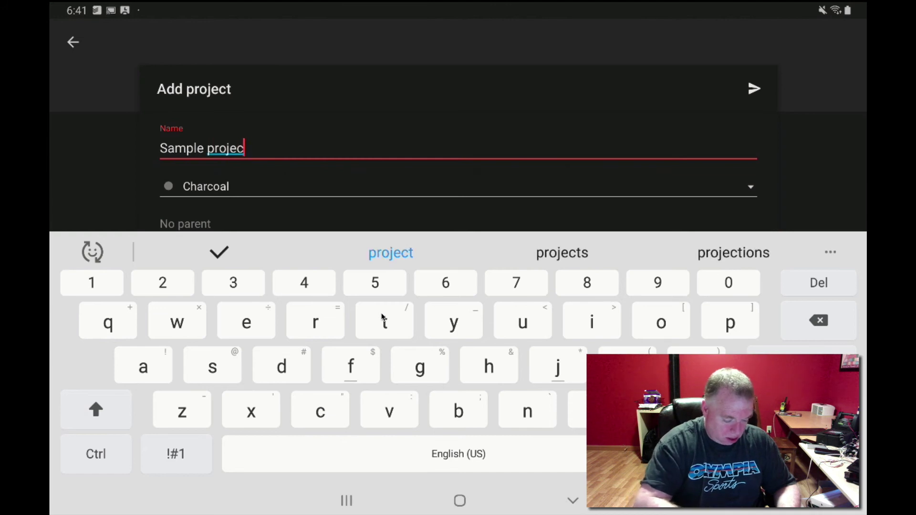
type("t")
key("Tab")
key("Return")
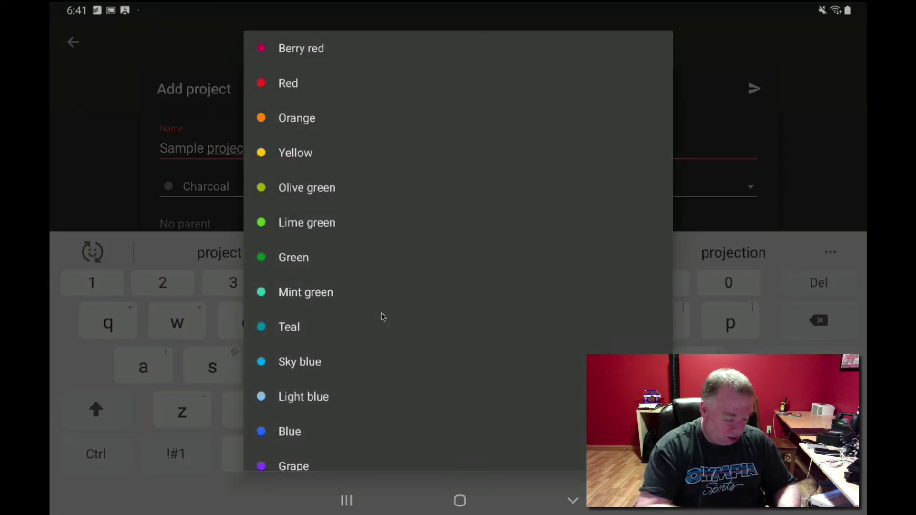
key("Return")
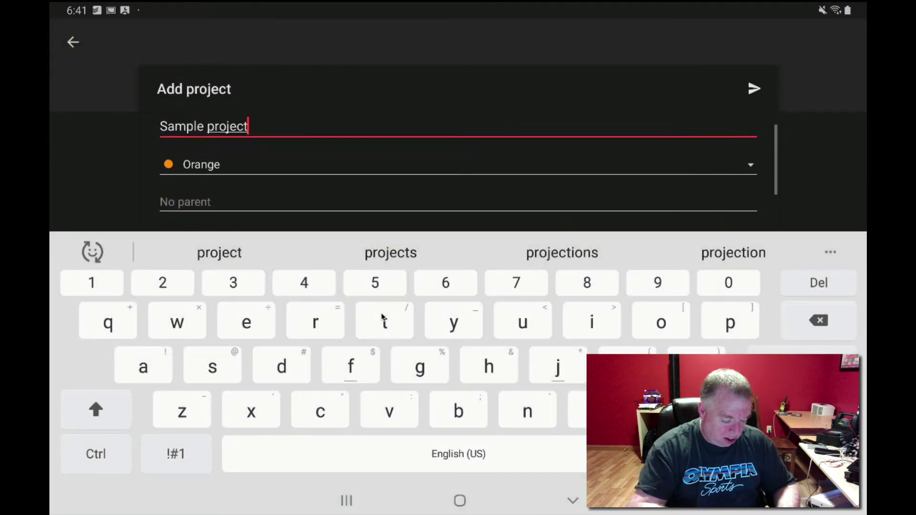
Step: Set Family/Personal as the parent of the new "Sample project"
scroll(383, 317, "down", 2)
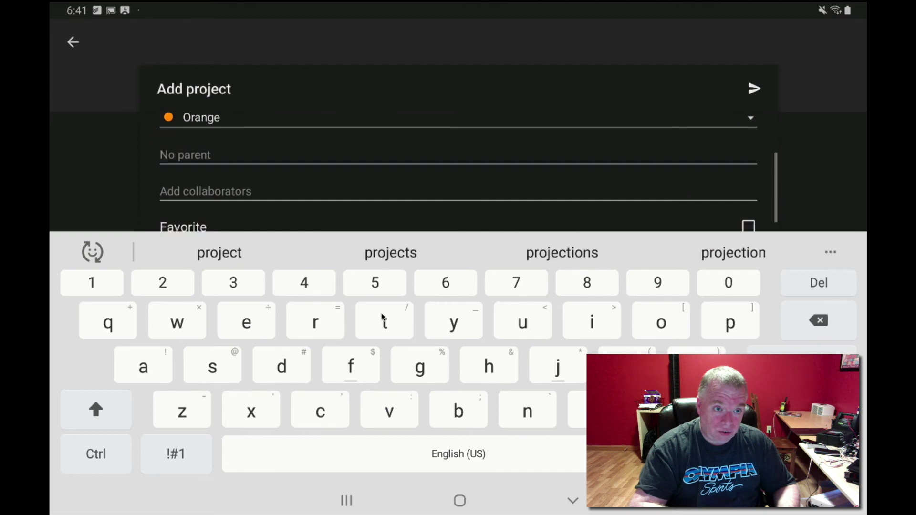
scroll(382, 316, "down", 1)
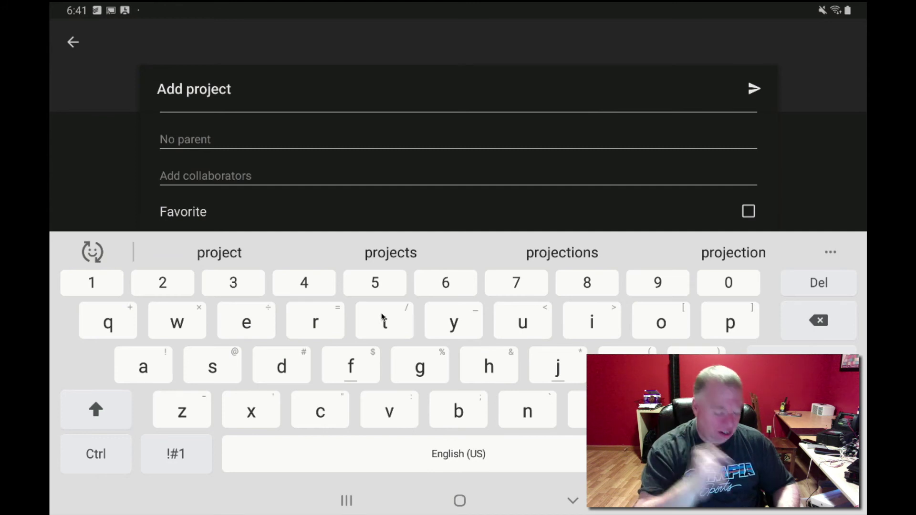
key("Return")
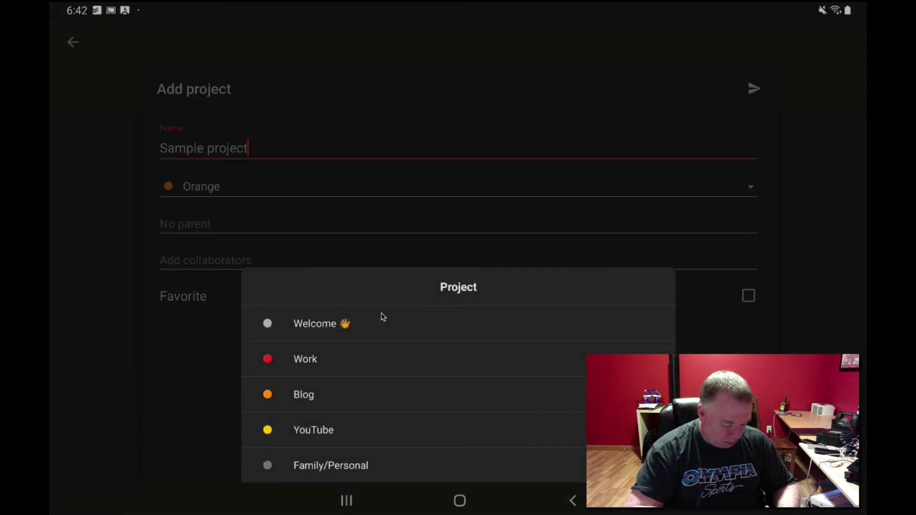
key("Escape")
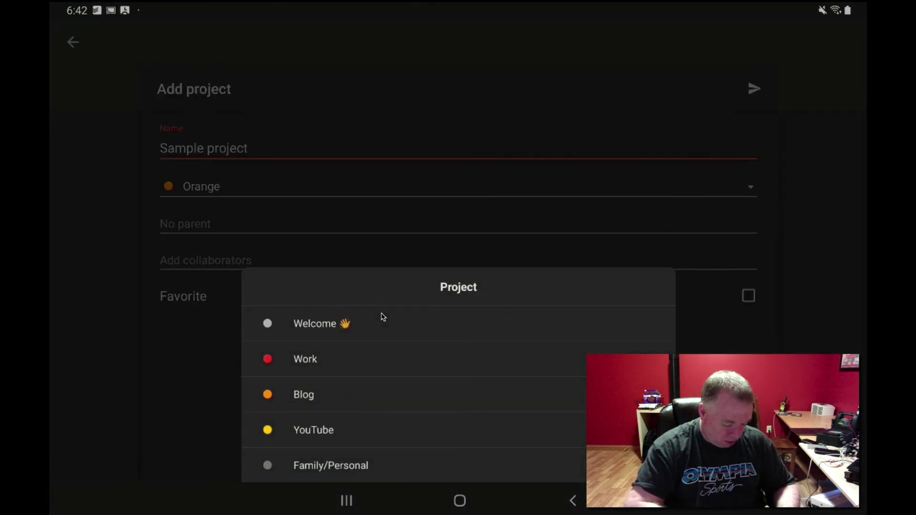
key("Return")
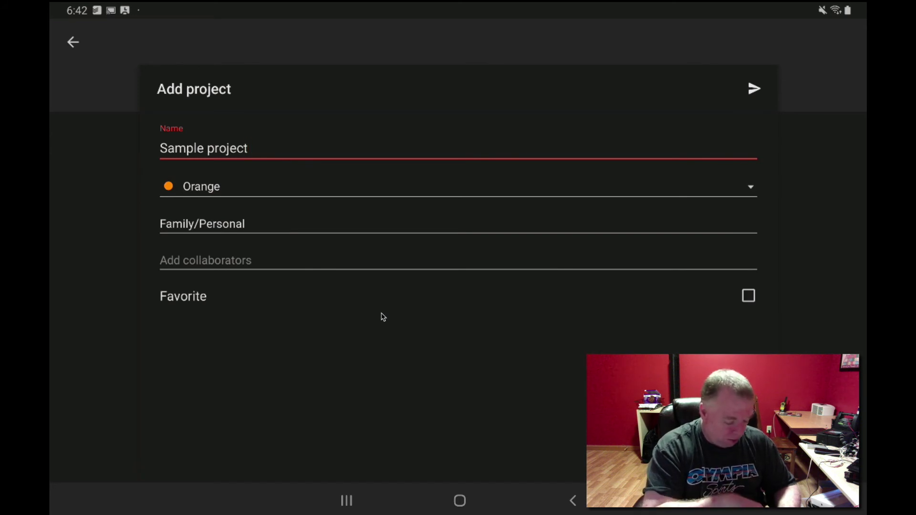
Step: Look at the options for adding collaborators to the new project and return to the project form
key("Tab")
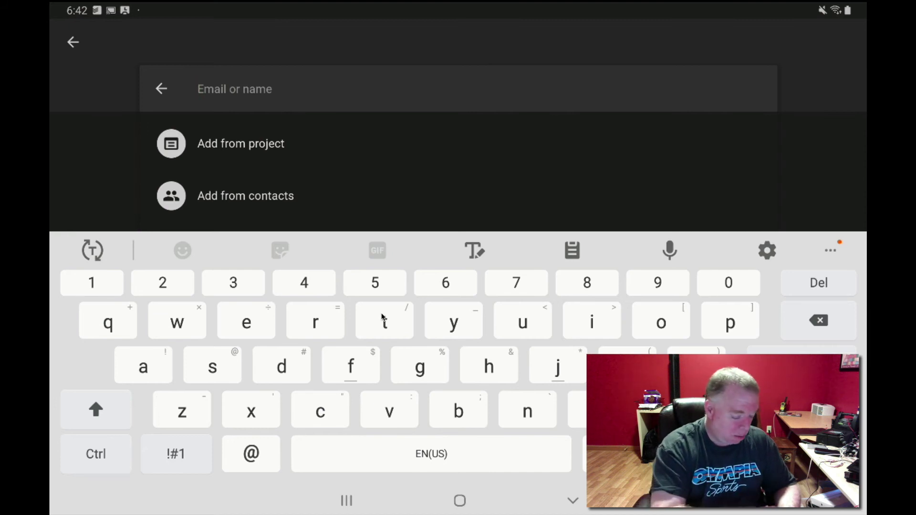
key("Escape")
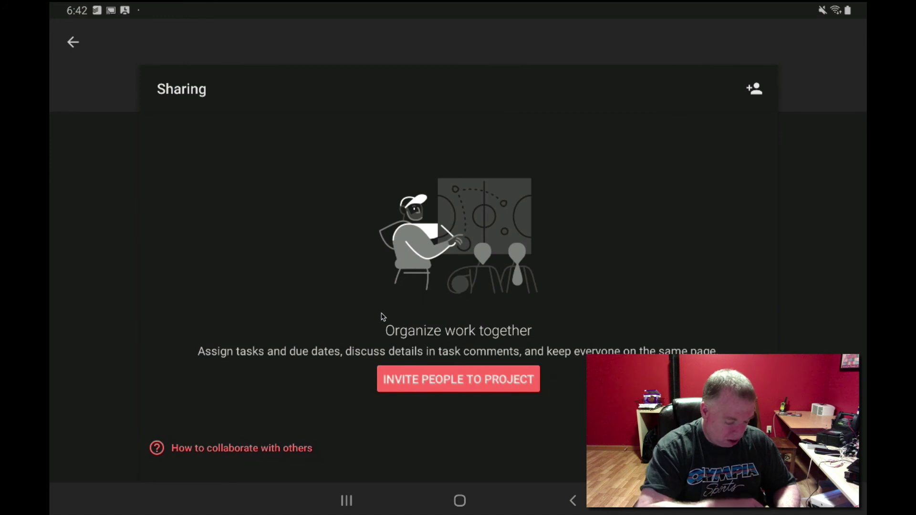
key("Escape")
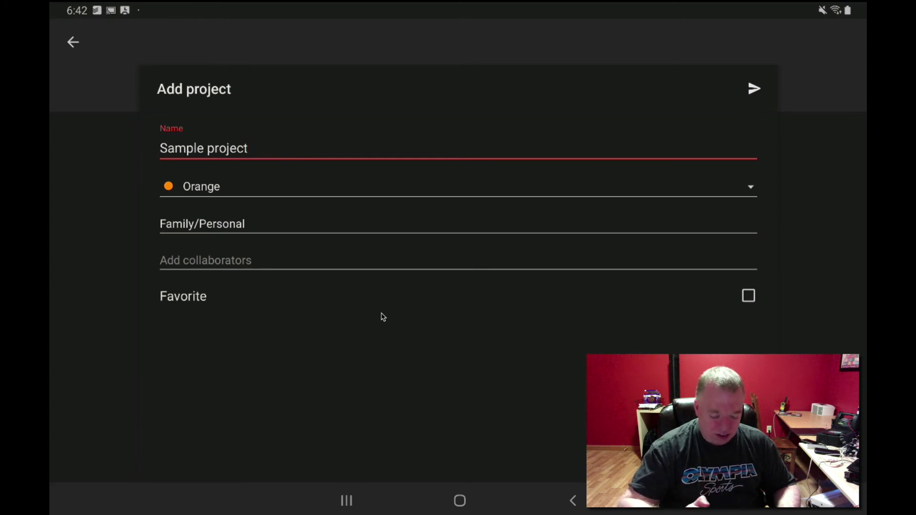
Step: Mark "Sample project" as a favorite, save it, and check the favorites list
left_click(749, 296)
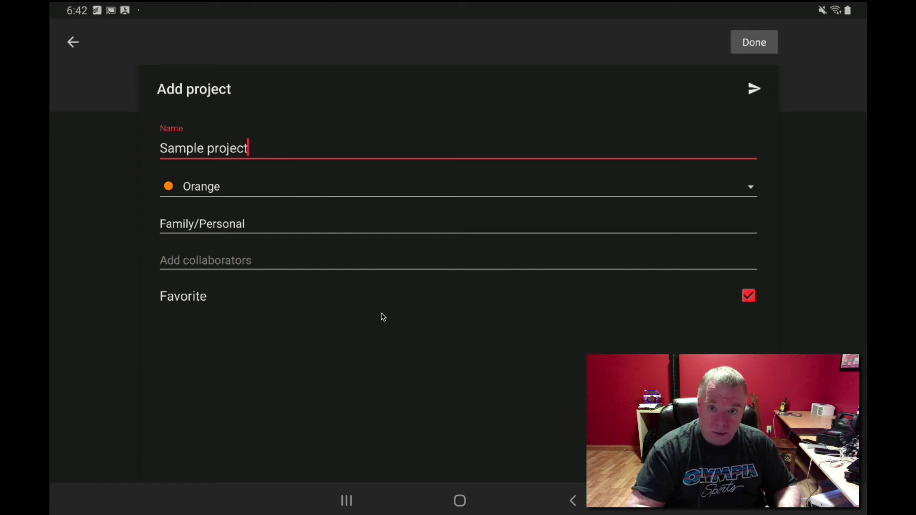
key("Return")
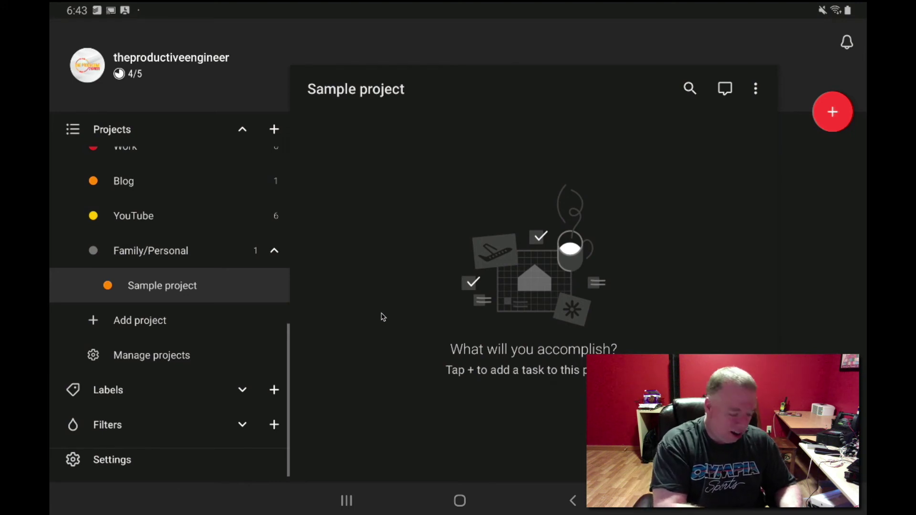
scroll(170, 301, "up", 15)
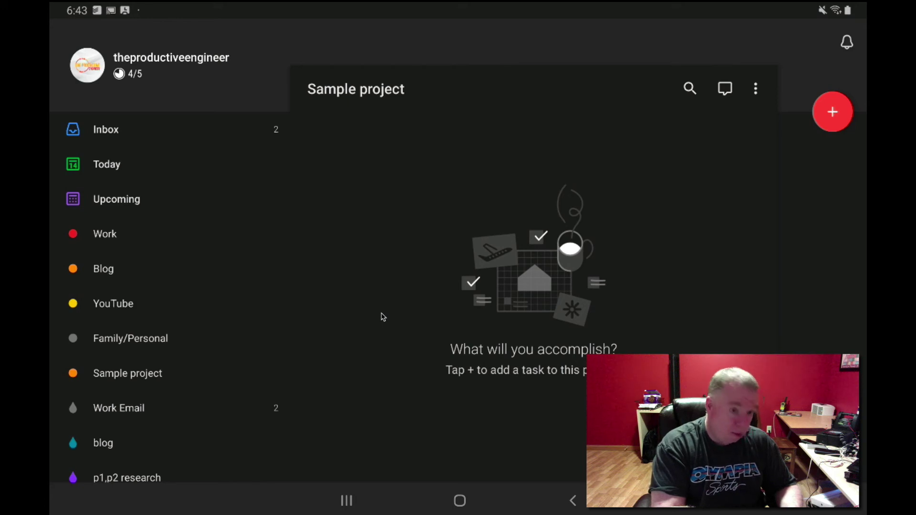
Step: Edit "Sample project" to remove it from the favorites and save the change
scroll(169, 296, "down", 10)
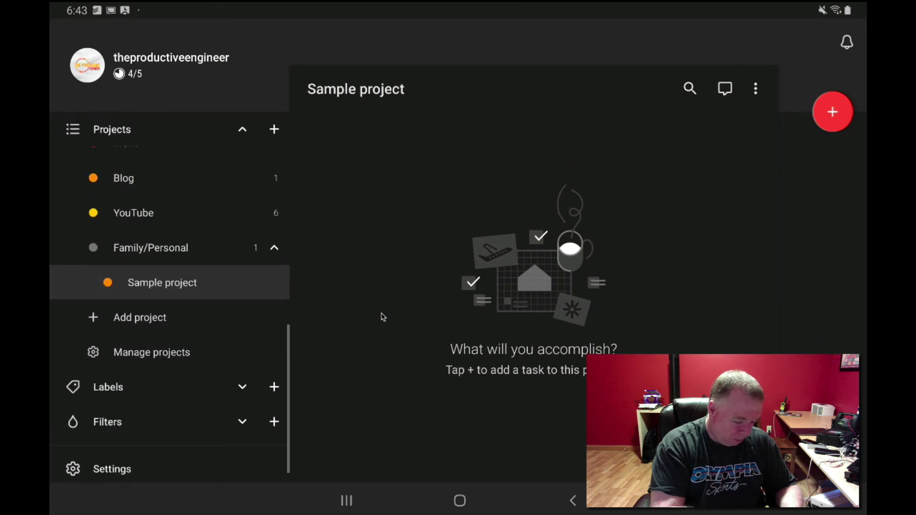
left_click(756, 89)
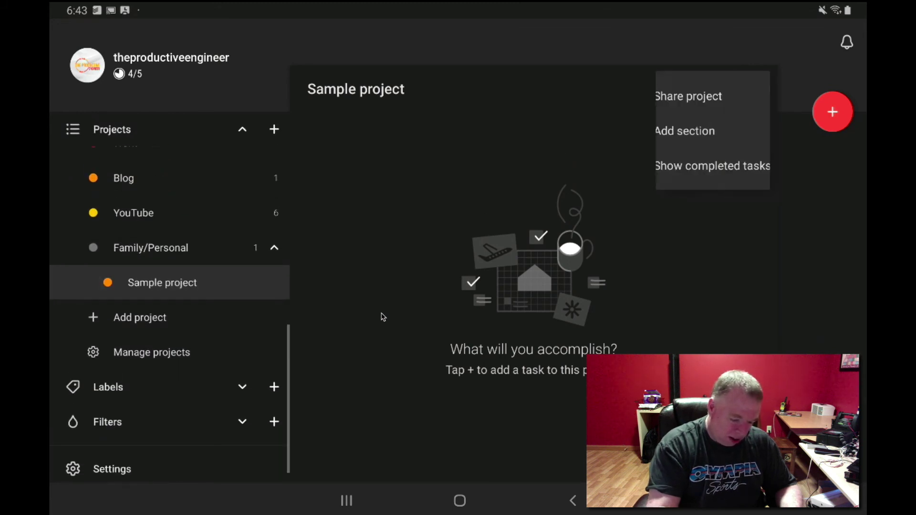
left_click(695, 87)
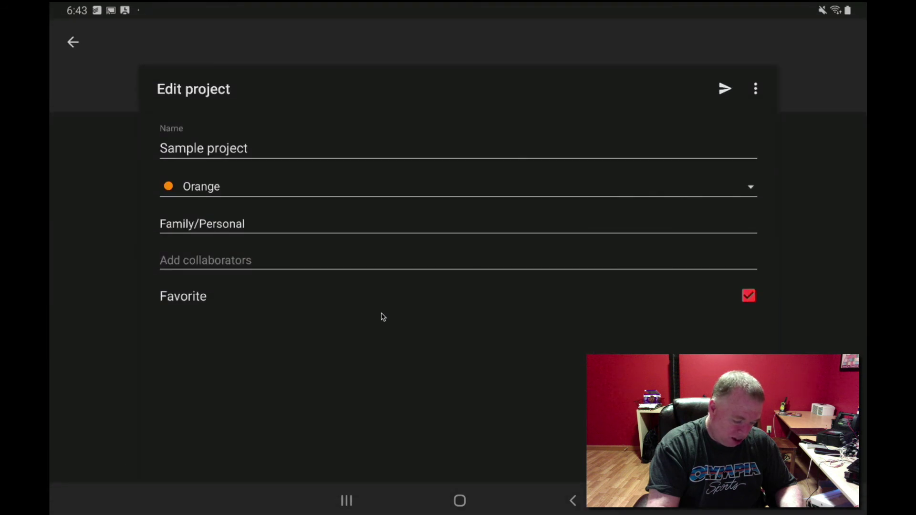
left_click(749, 296)
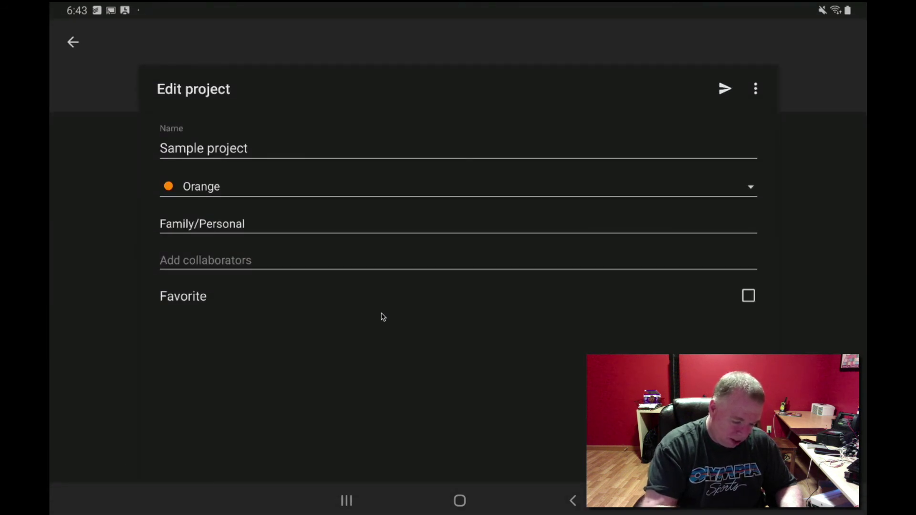
key("Escape")
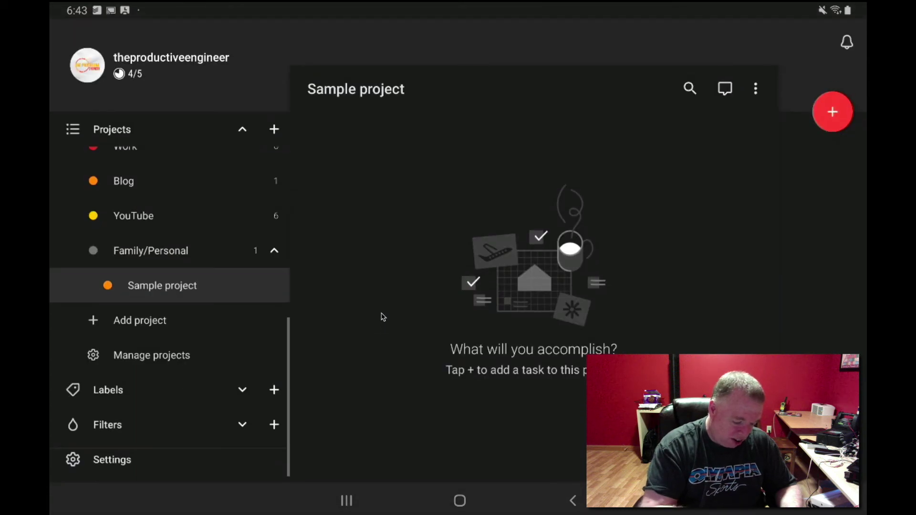
scroll(169, 294, "up", 5)
scroll(170, 294, "up", 4)
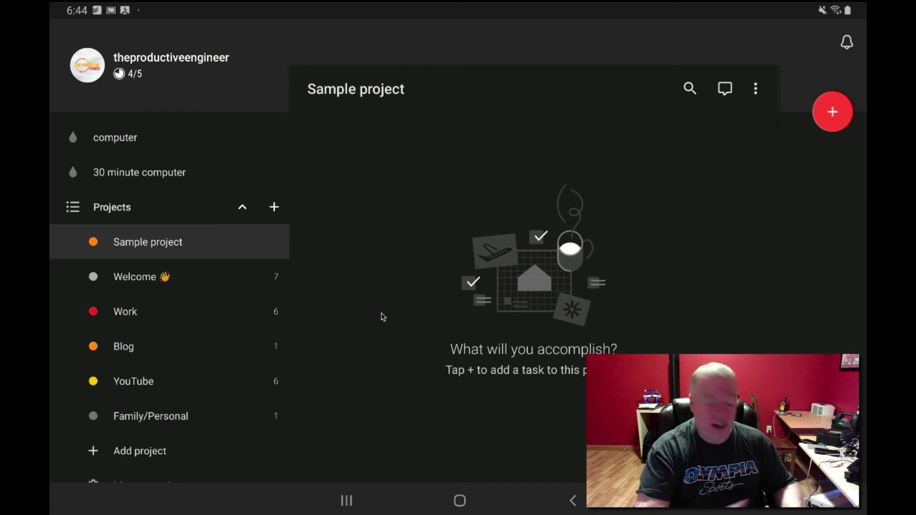
Step: Expand the Filters list, look through the saved filters, and return to the Inbox
scroll(170, 296, "down", 3)
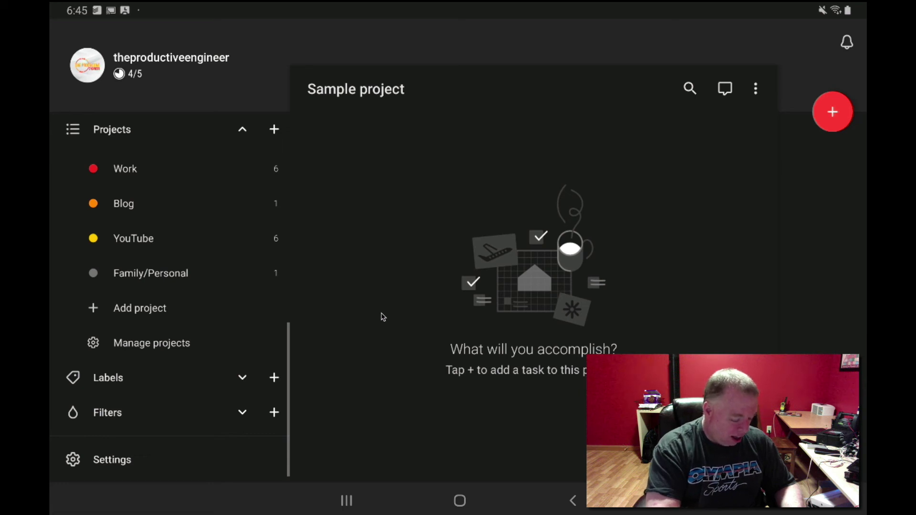
left_click(108, 412)
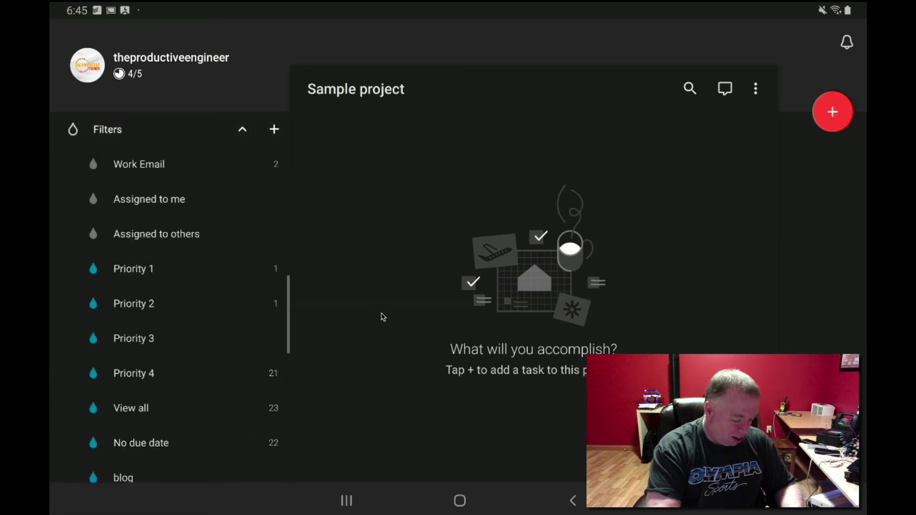
scroll(181, 315, "down", 6)
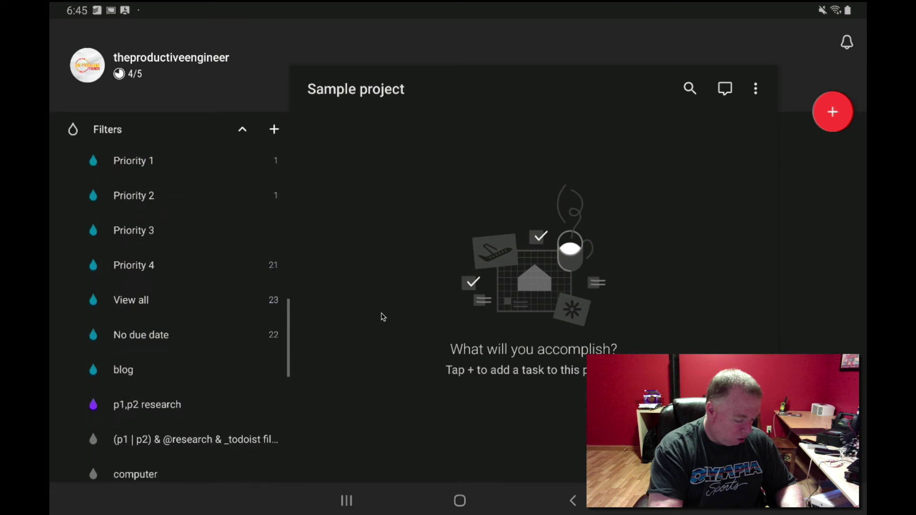
scroll(182, 315, "down", 6)
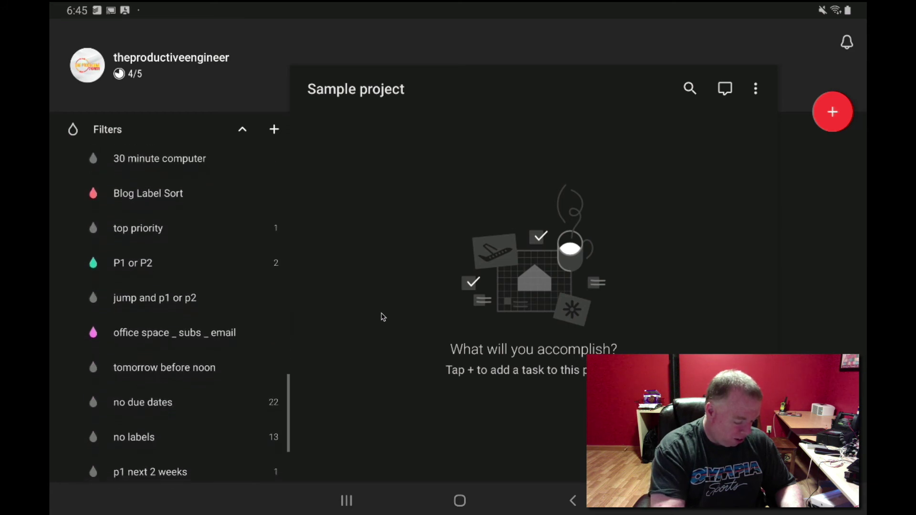
scroll(182, 314, "up", 10)
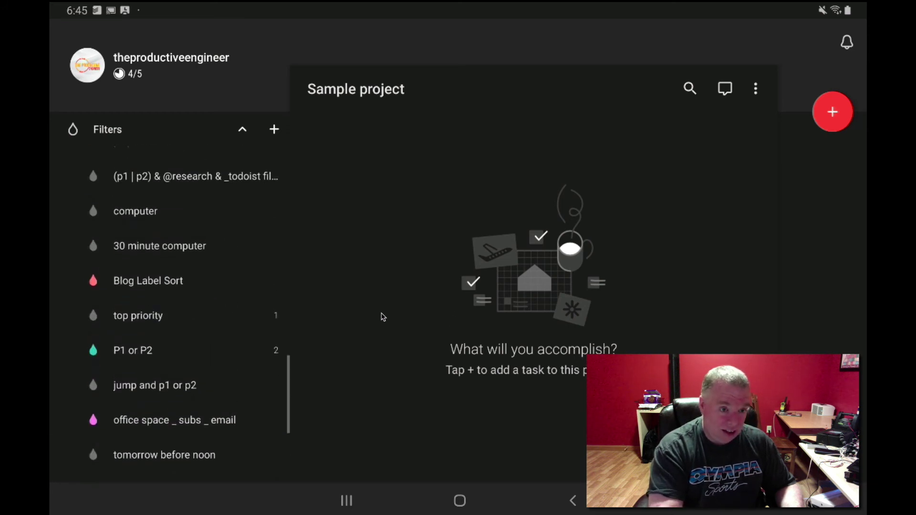
scroll(181, 315, "up", 7)
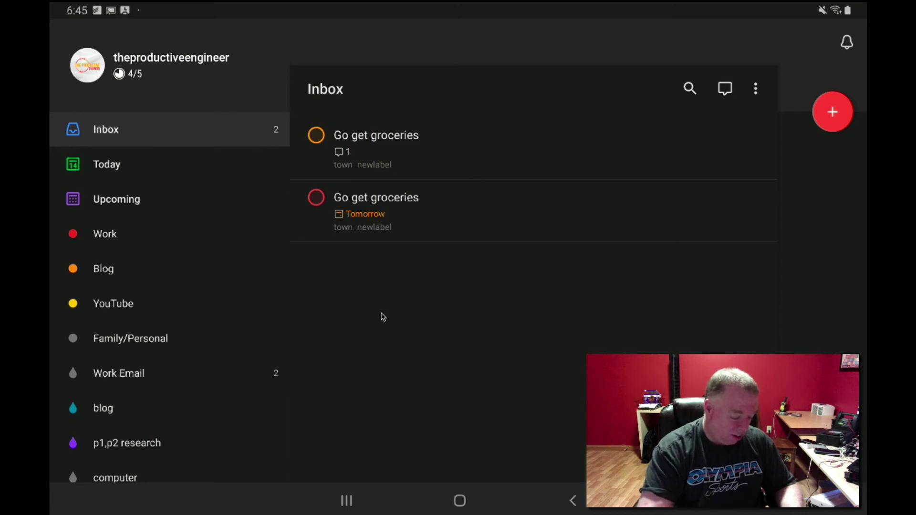
Step: Add the "fuel" label to the "Go get groceries" task due tomorrow
left_click(376, 210)
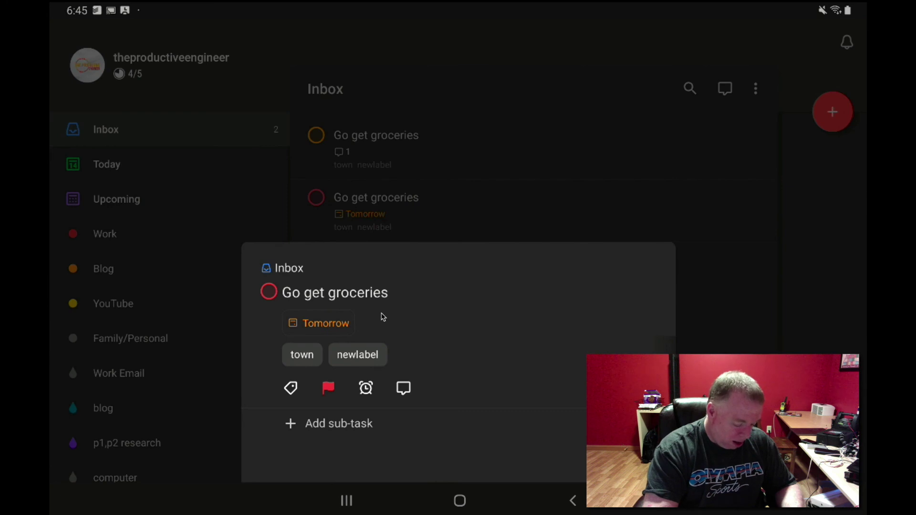
left_click(290, 388)
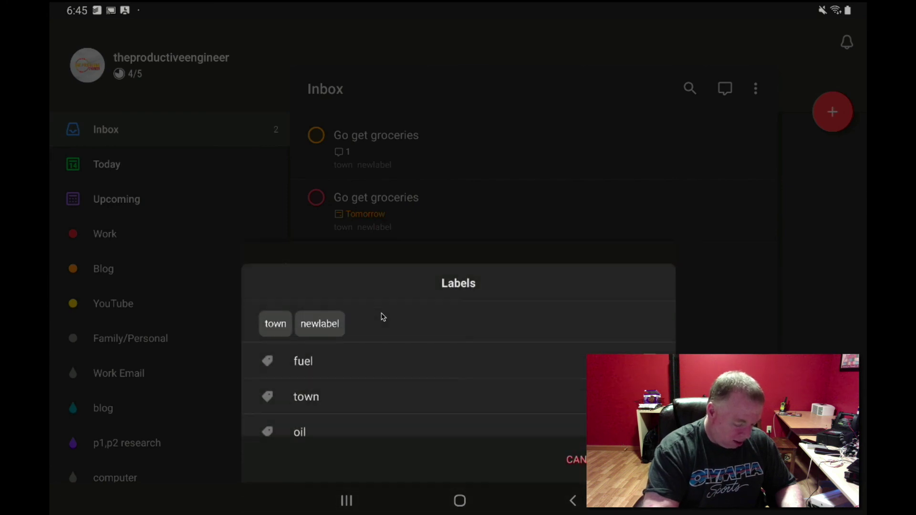
left_click(303, 361)
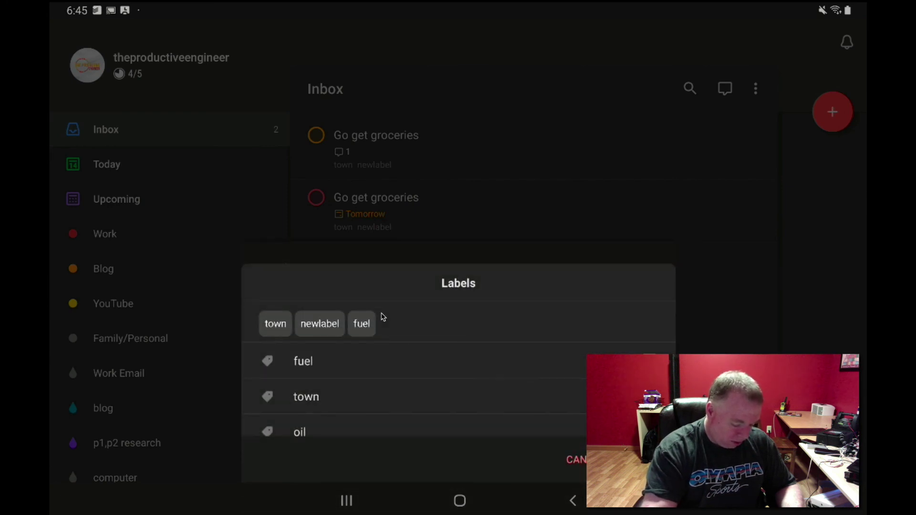
key("Escape")
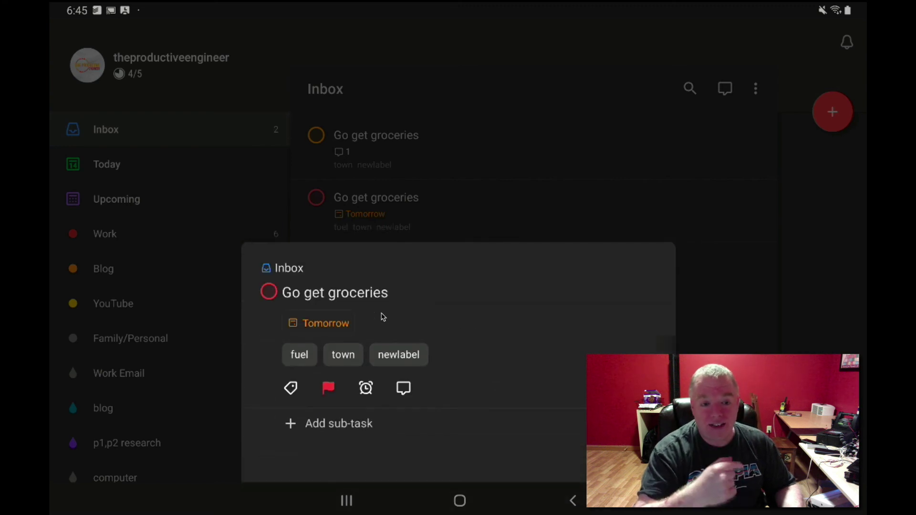
Step: Close the task details and start a new filter named "Fuel" with the Gray color
key("Escape")
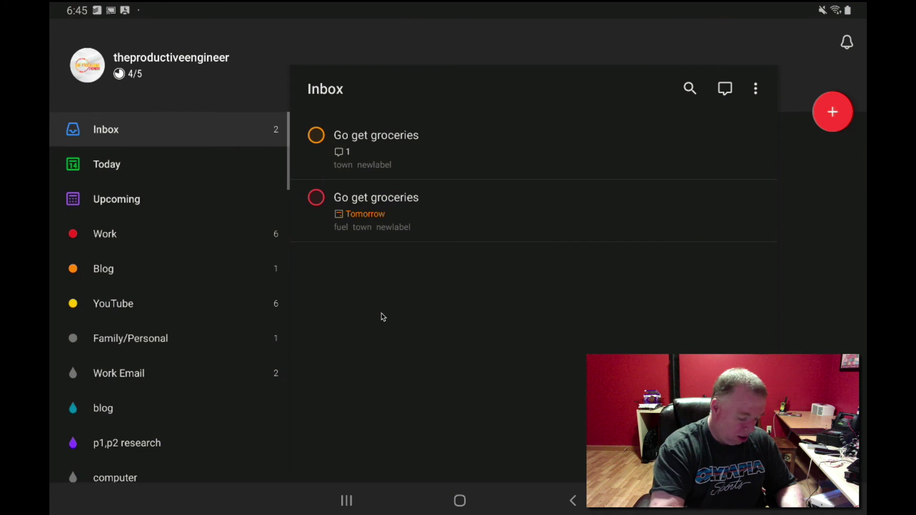
scroll(167, 296, "down", 3)
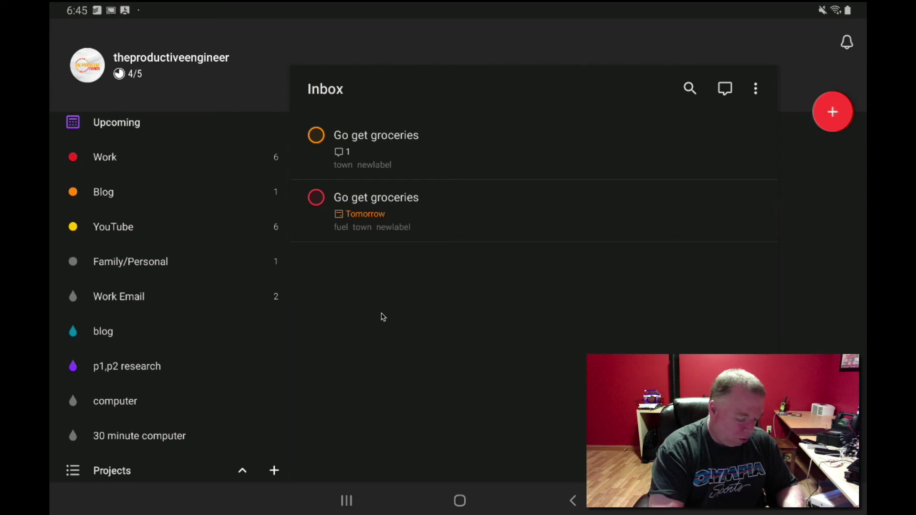
scroll(167, 295, "down", 2)
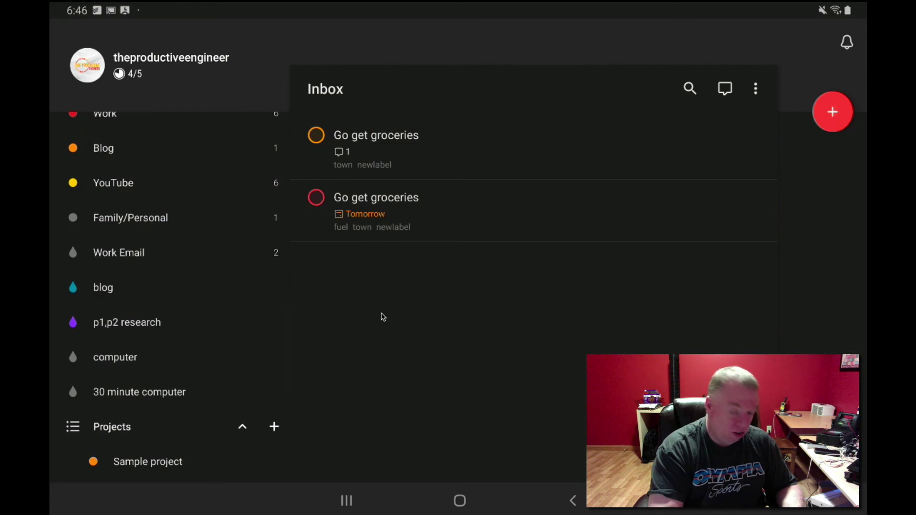
scroll(167, 296, "down", 10)
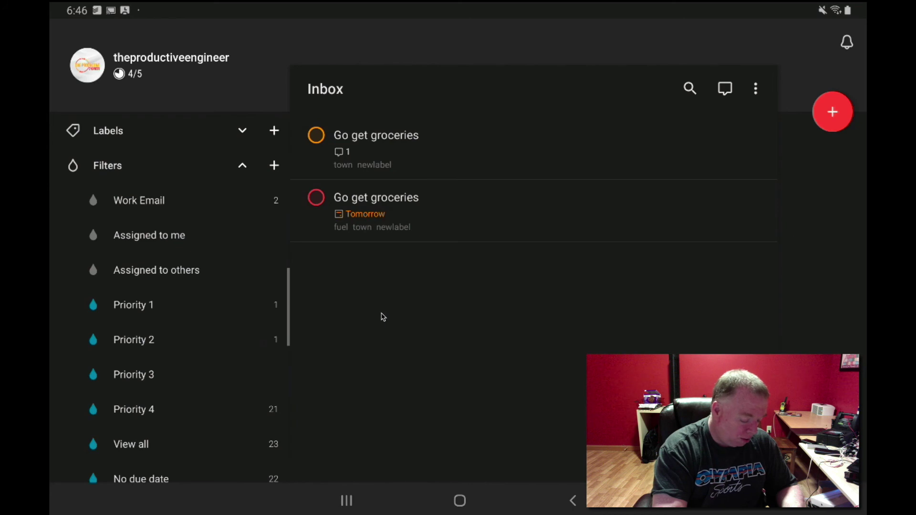
left_click(274, 166)
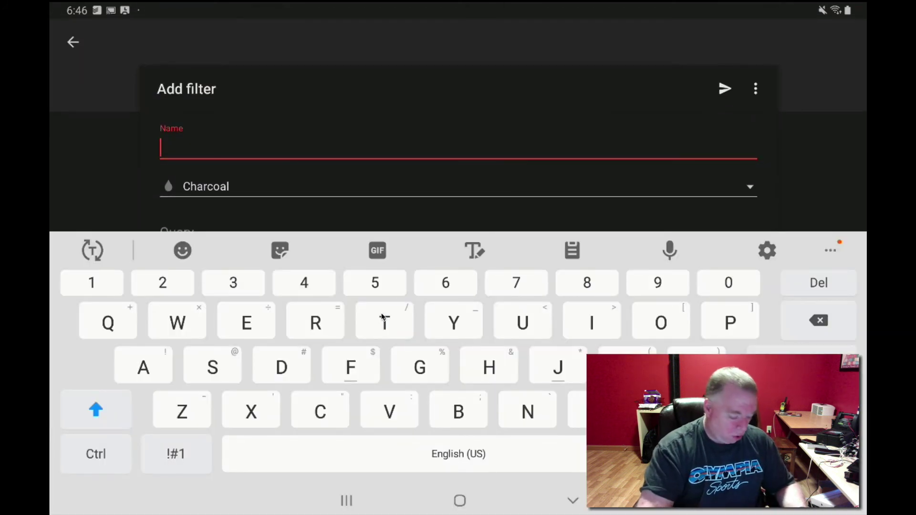
type("Fuel")
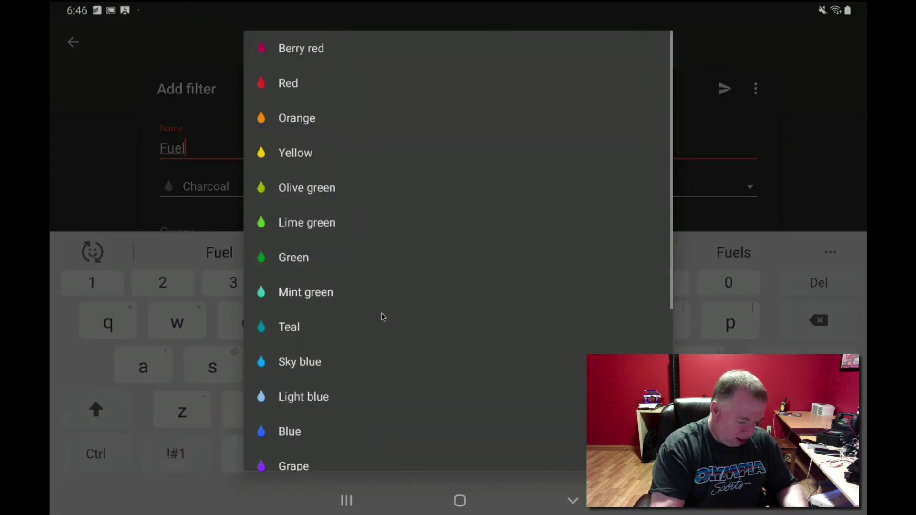
scroll(383, 317, "down", 5)
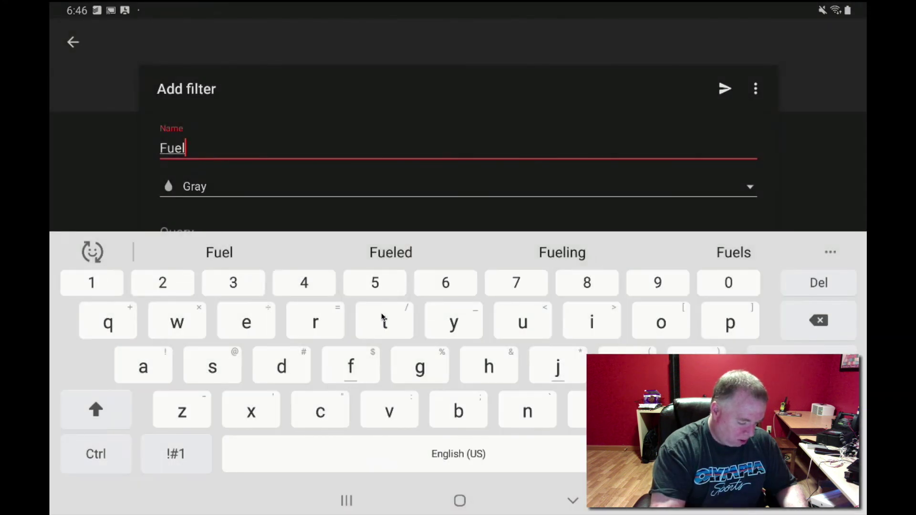
key("Tab")
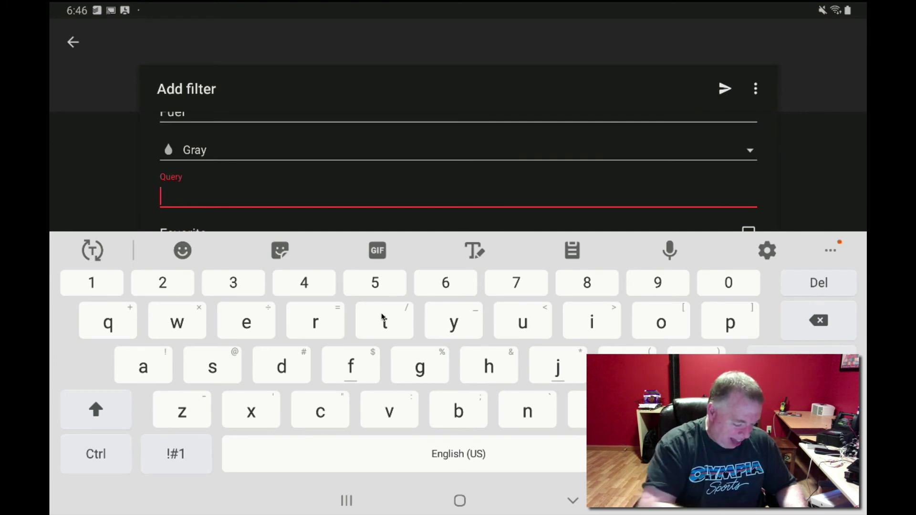
key("ctrl")
left_click(96, 454)
left_click(176, 454)
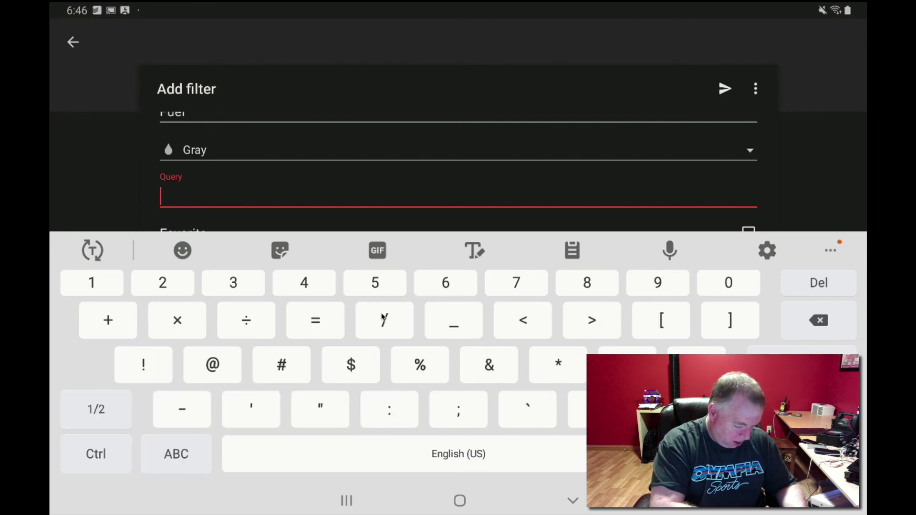
type("@")
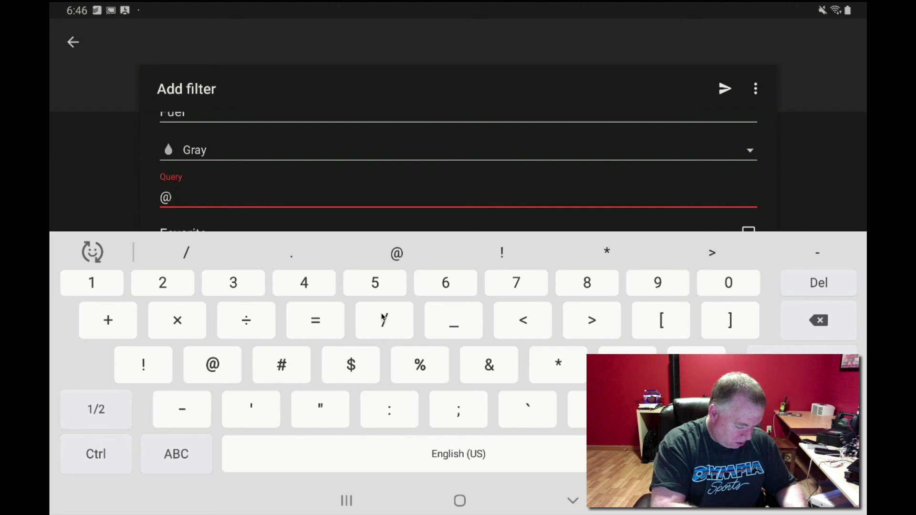
type("fu")
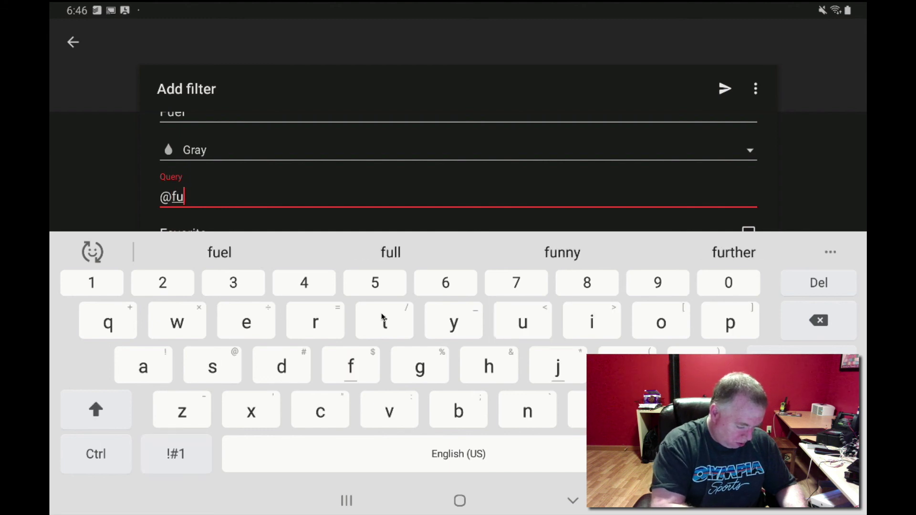
type("el")
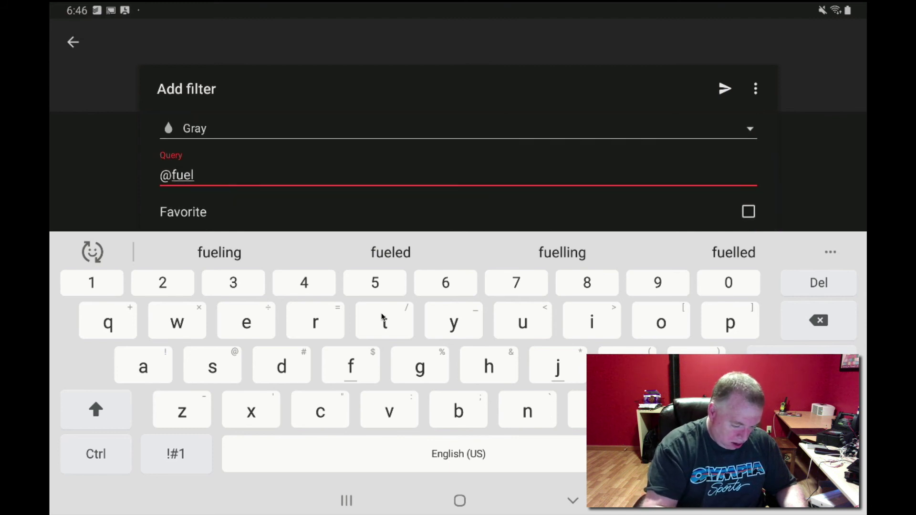
left_click(748, 212)
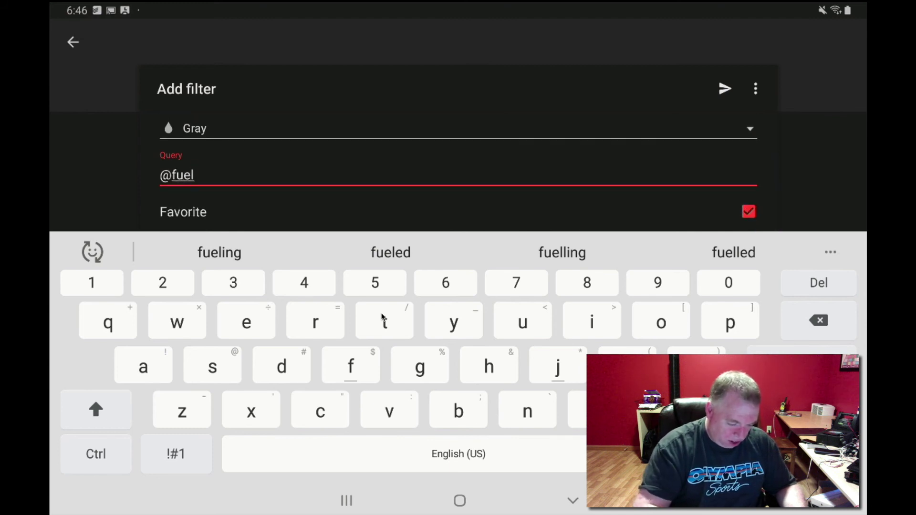
key("Return")
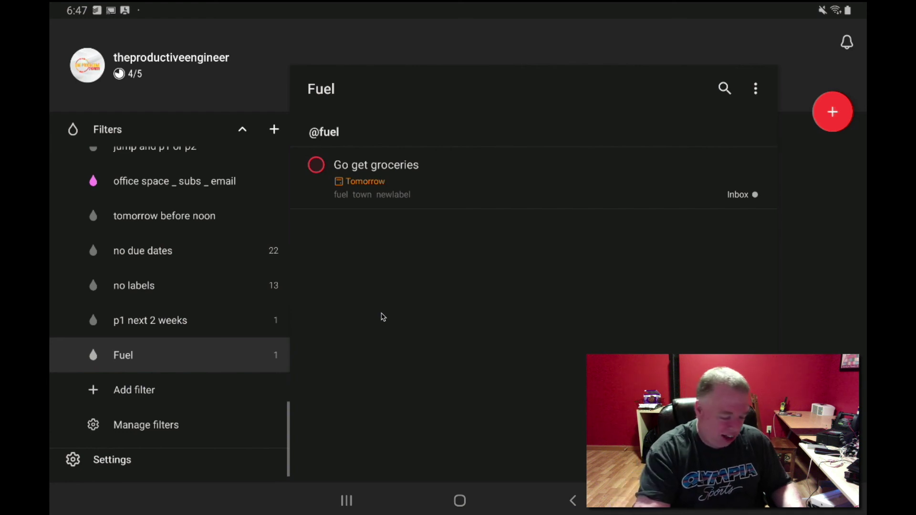
Step: Edit the "Go get groceries" task in the Fuel filter to add the "maintenance" label
key("Return")
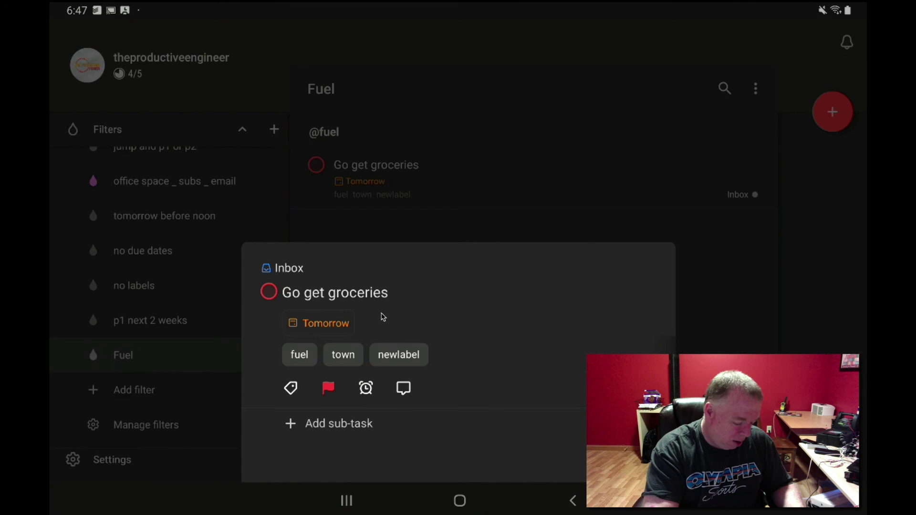
left_click(383, 317)
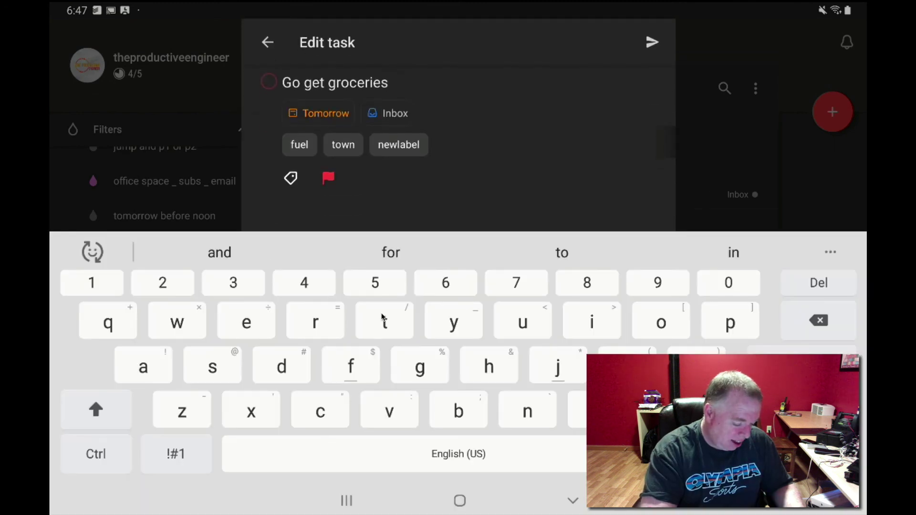
key("ctrl+c")
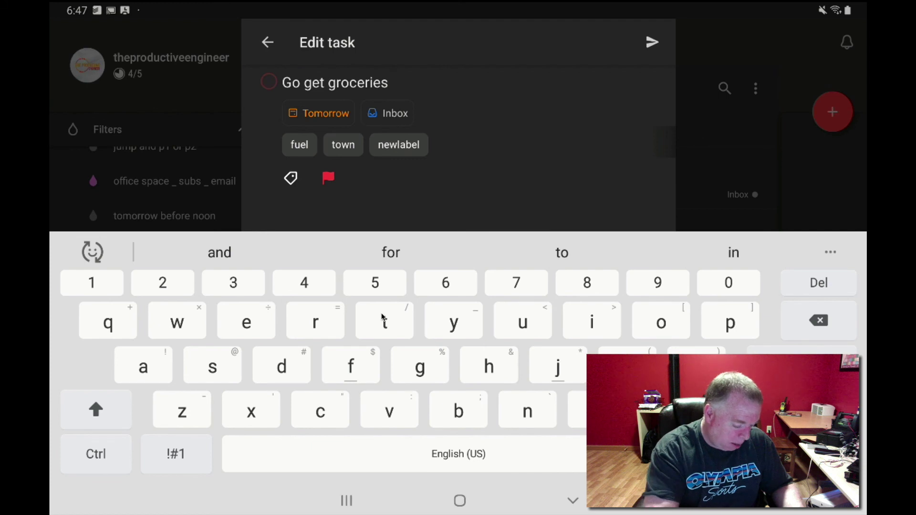
key("ctrl")
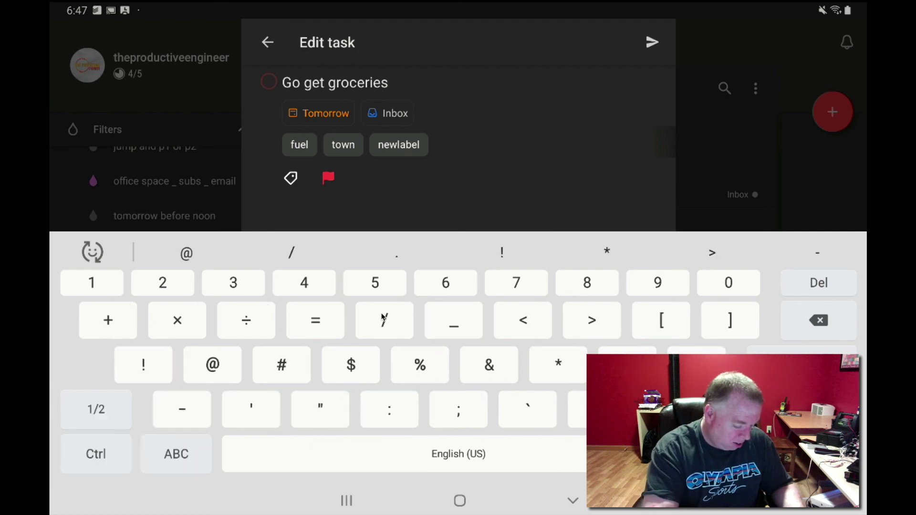
type("@")
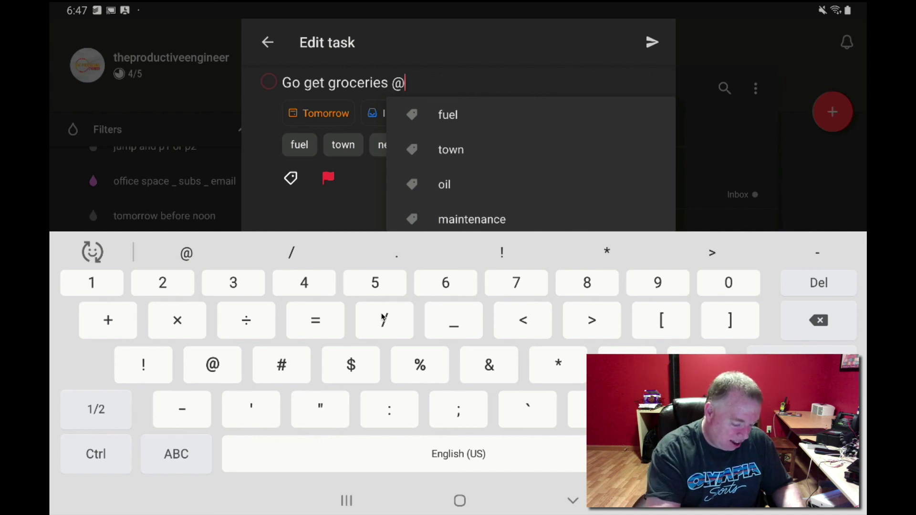
left_click(472, 219)
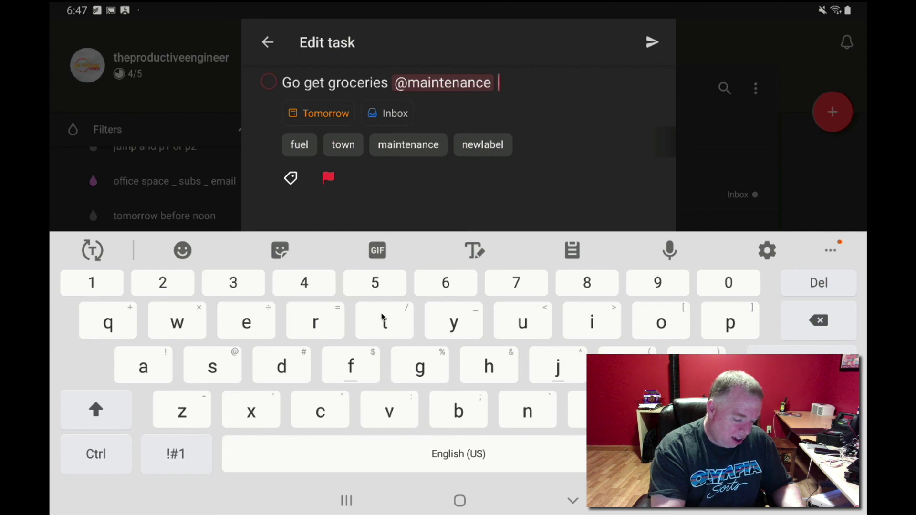
key("Return")
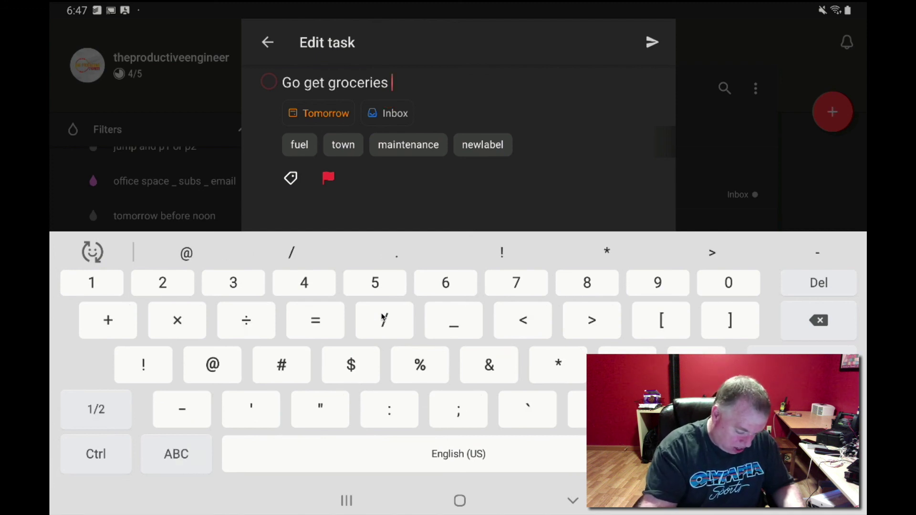
Step: Move the "Go get groceries" task to "Sample project", save the change, and close the task
type("#Sample project")
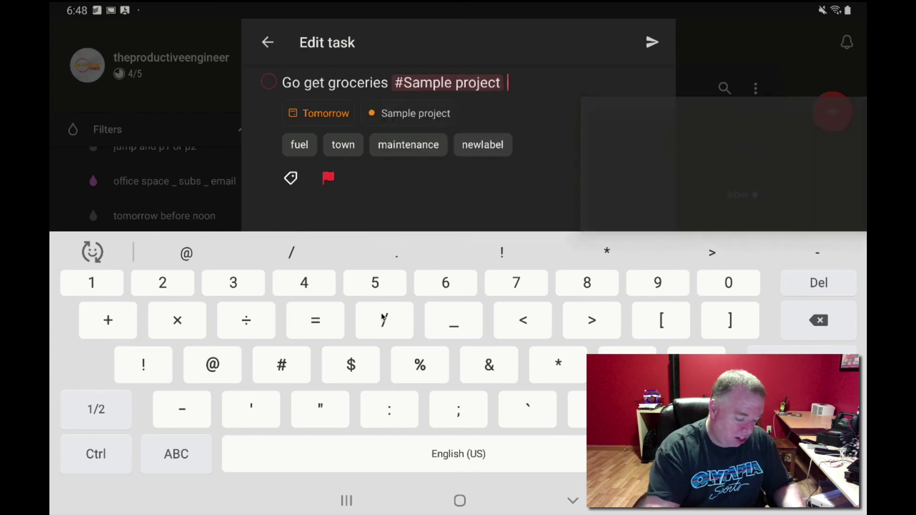
left_click(477, 150)
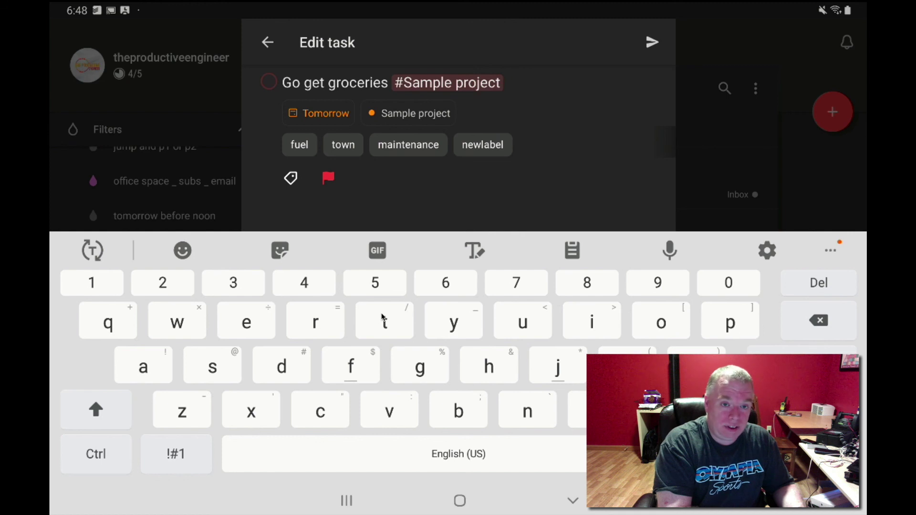
key("Return")
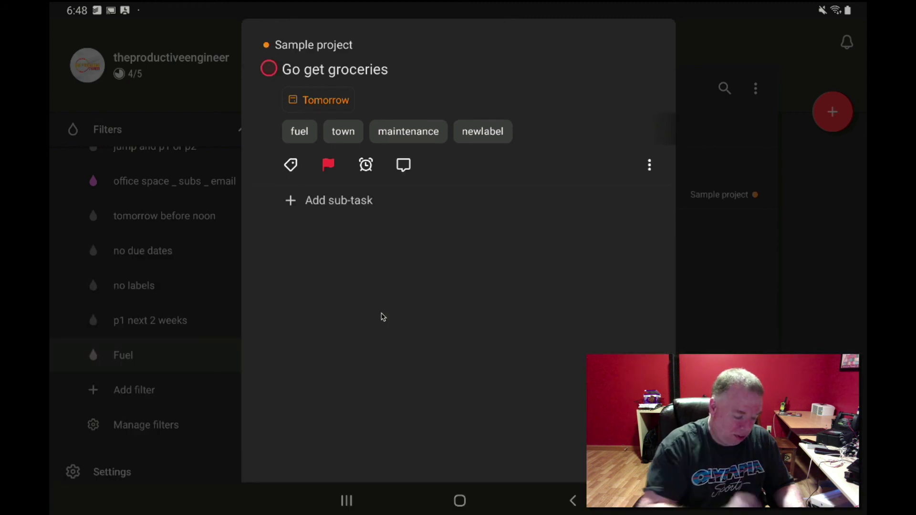
key("Escape")
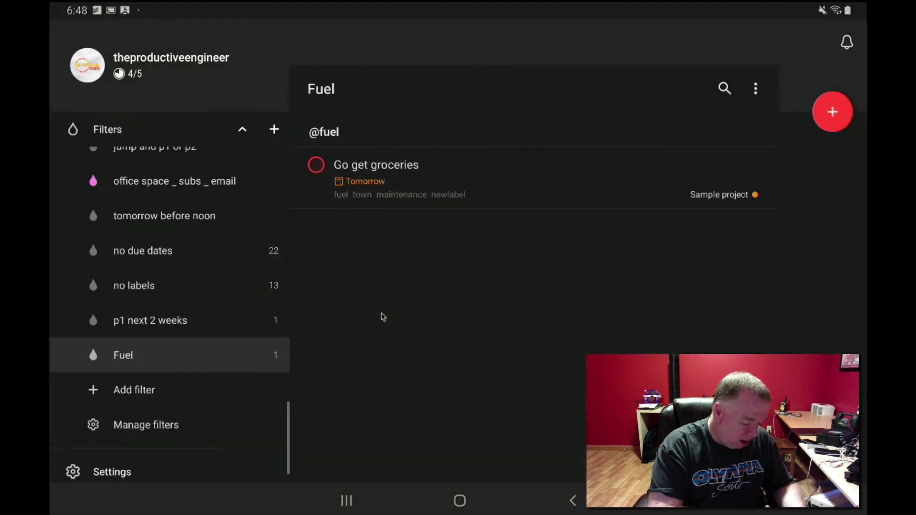
Step: Start another new filter named "Sample" and give it the Olive green color
key("Down")
key("Return")
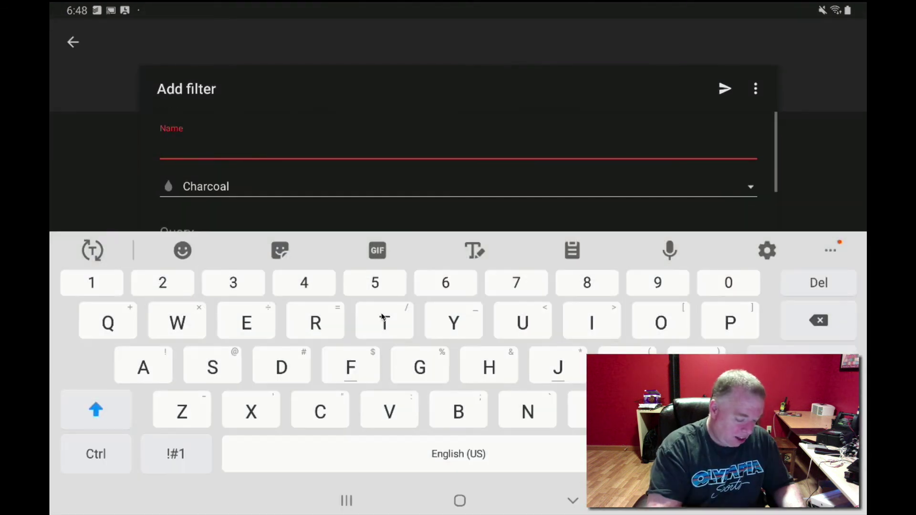
type("Sample")
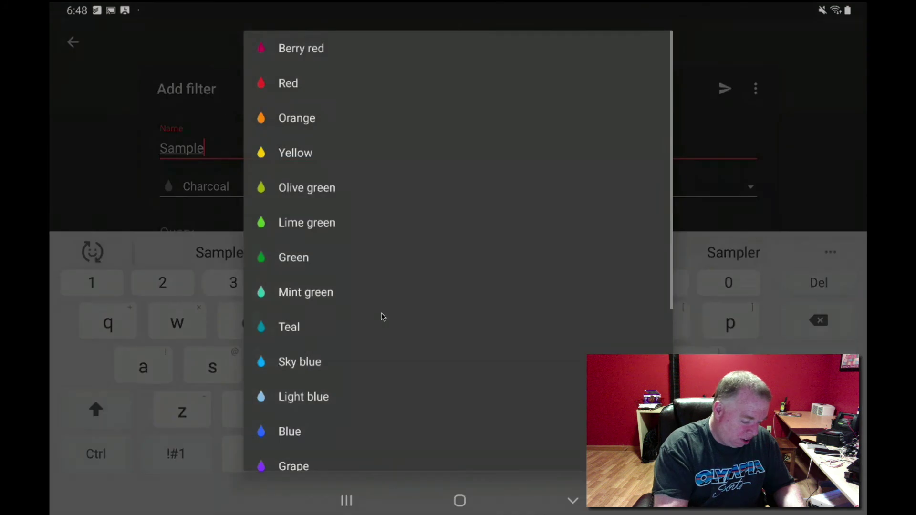
key("Tab")
key("Return")
key("Down")
key("Down")
key("Down")
key("Down")
key("Down")
key("Return")
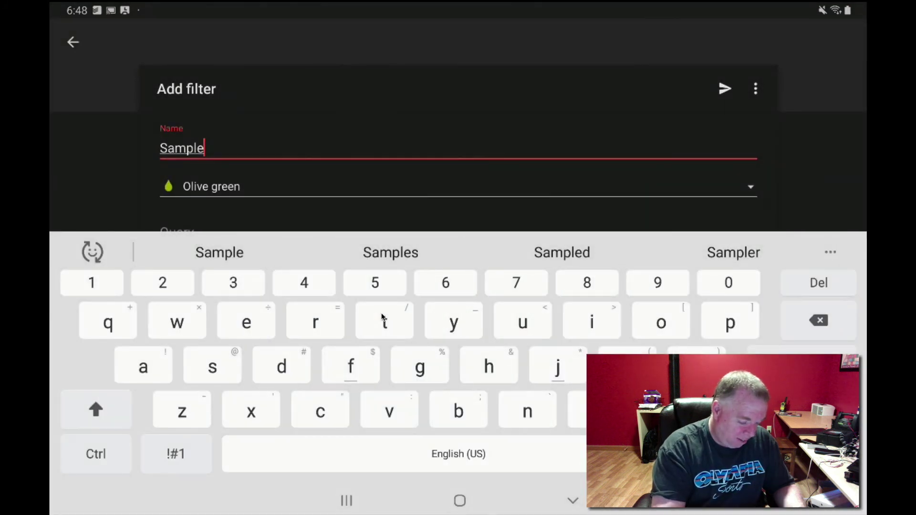
Step: Set the Sample filter's query to "#sample project"
key("Tab")
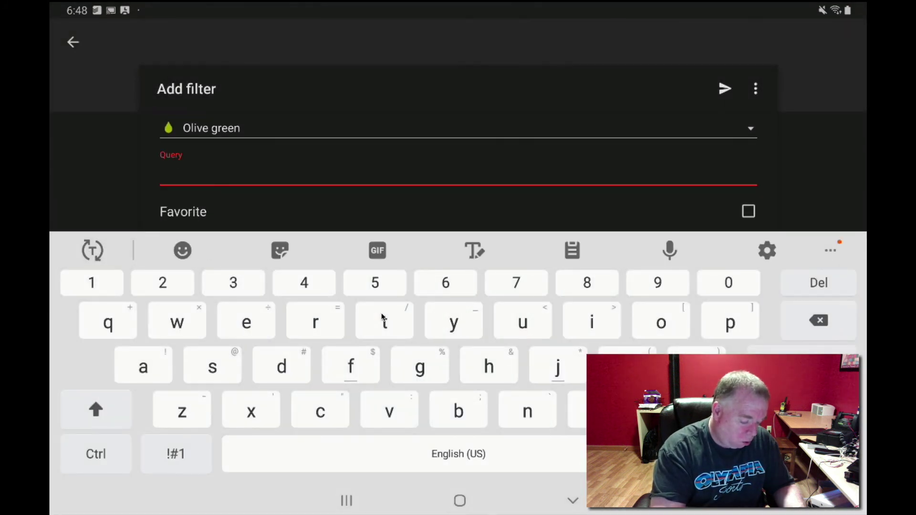
left_click(176, 453)
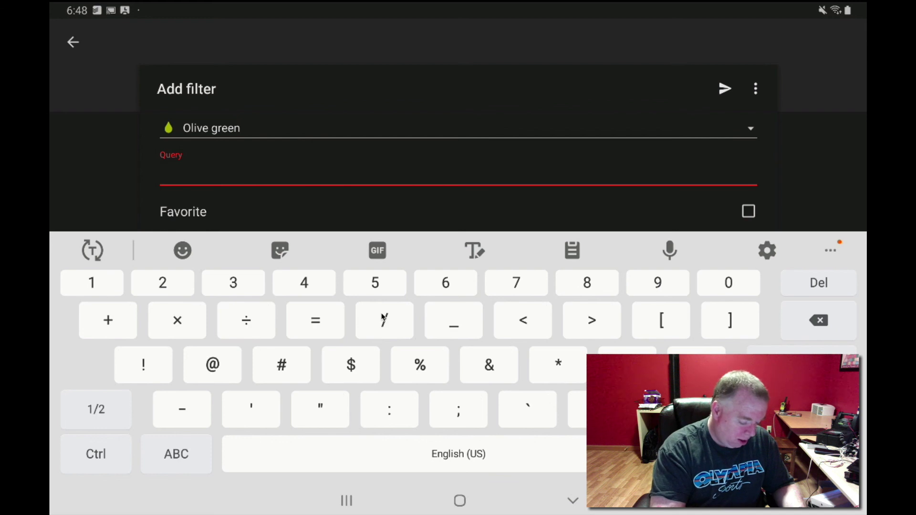
type("#")
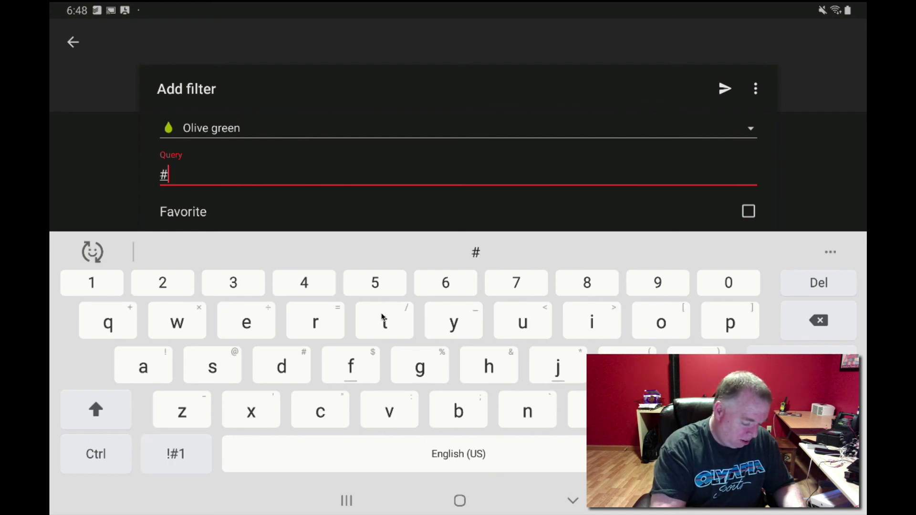
type("sa")
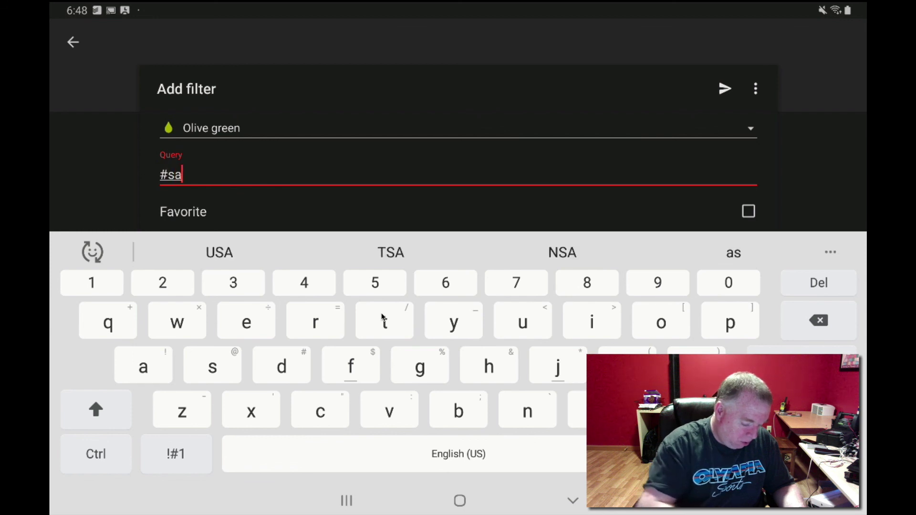
type("mple ")
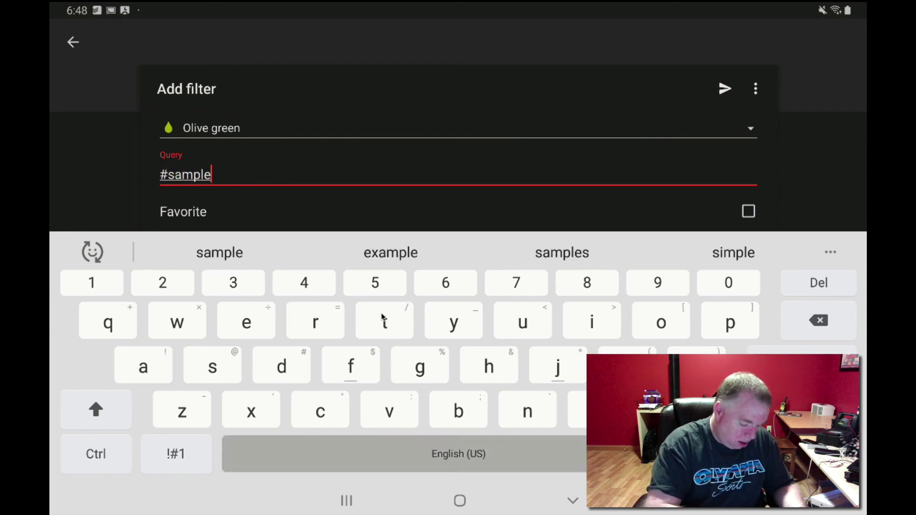
type("pro")
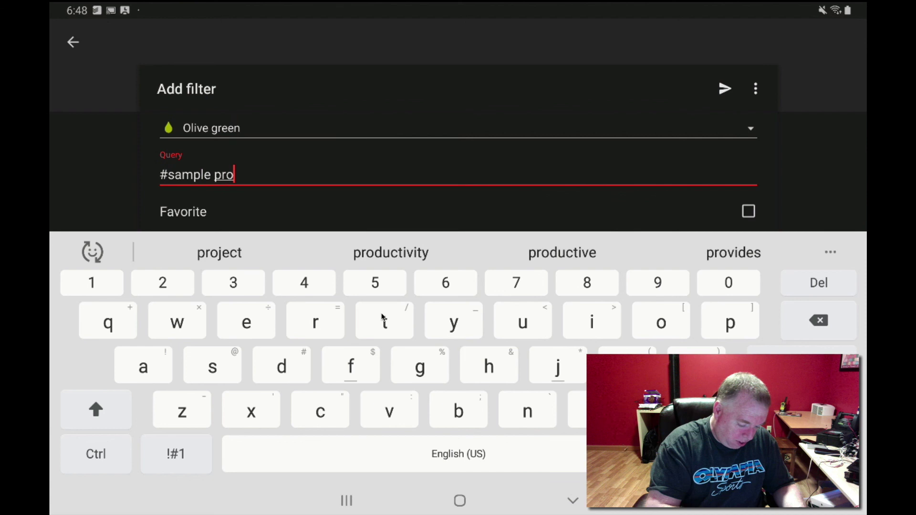
type("ject")
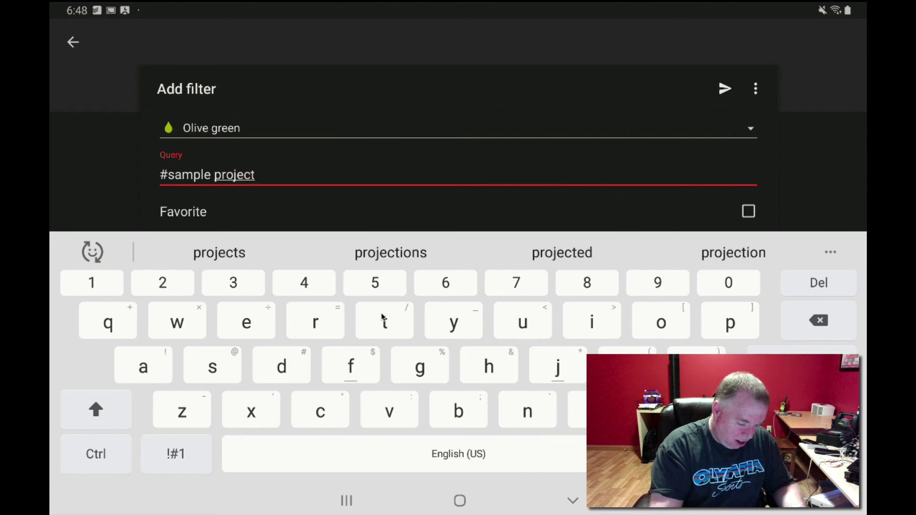
Step: Mark the Sample filter as a favorite and save it
left_click(749, 212)
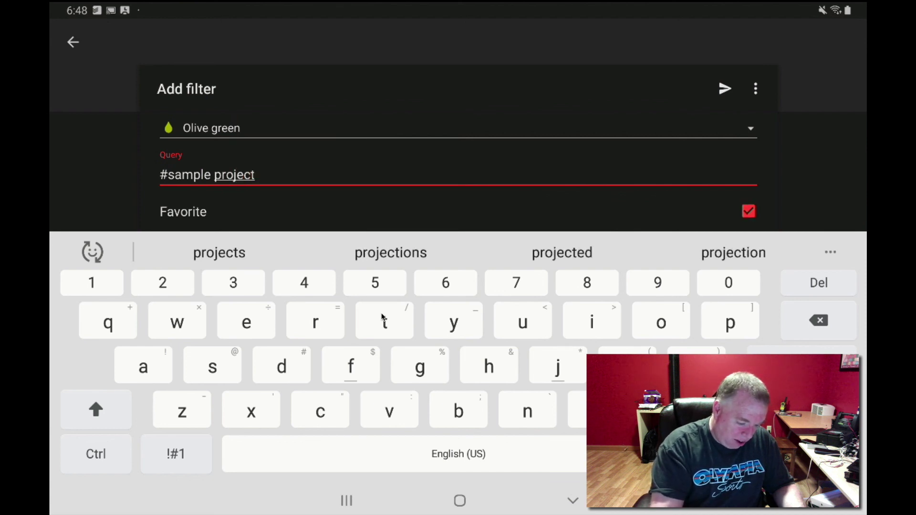
left_click(725, 89)
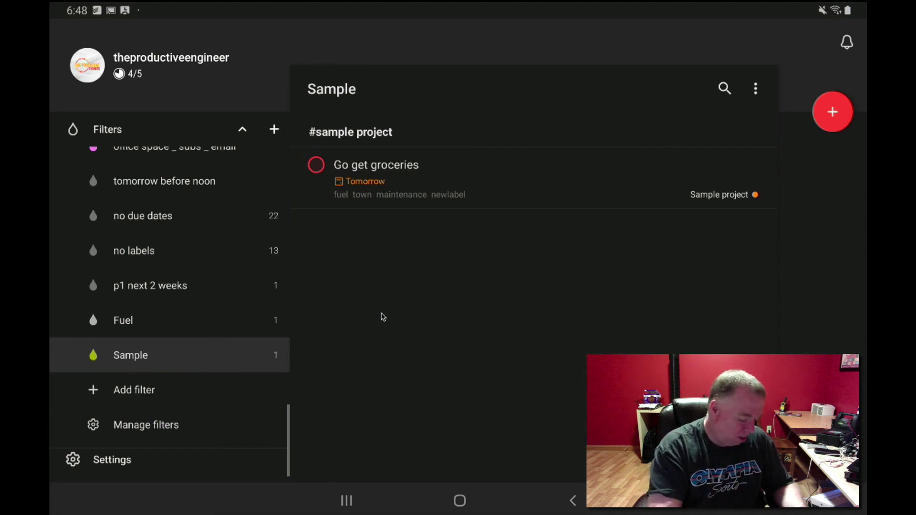
Step: Start a new filter named "Fuel and sample" and give it the Yellow color
scroll(169, 310, "up", 1)
left_click(134, 390)
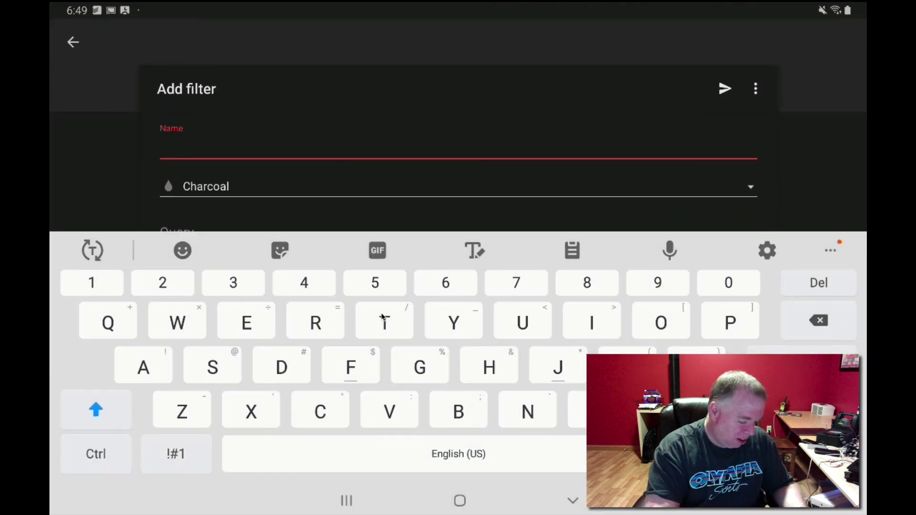
type("Fu")
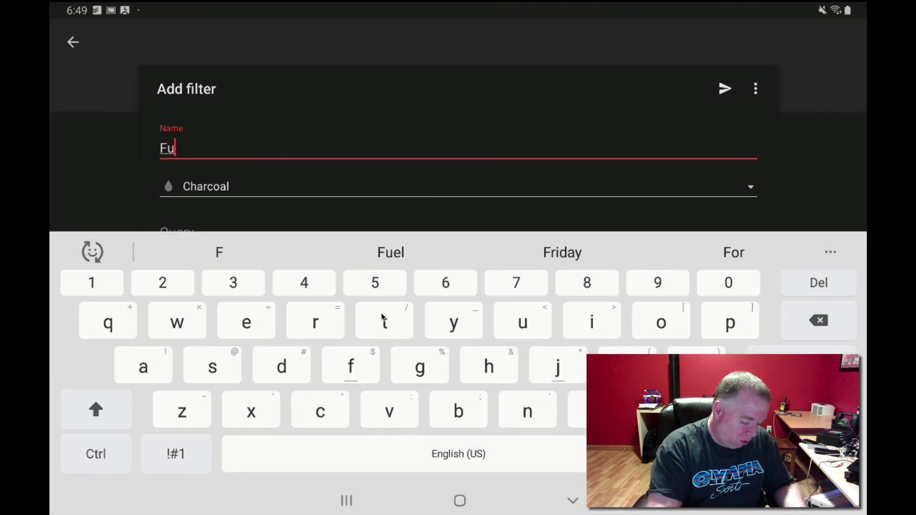
type("el a")
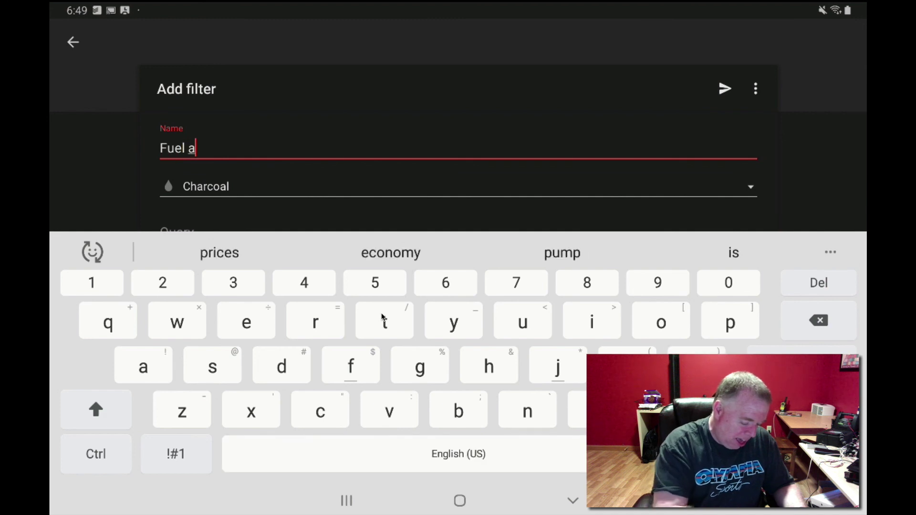
type("nd sa")
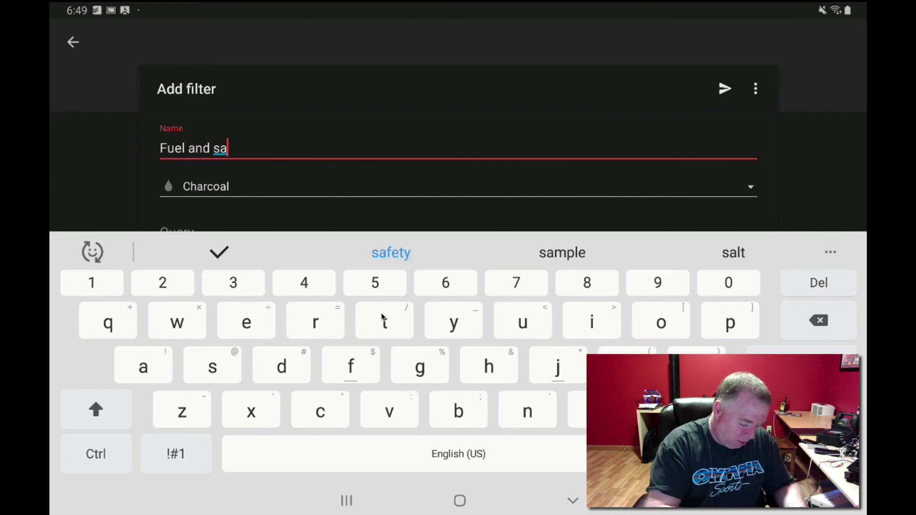
type("mple")
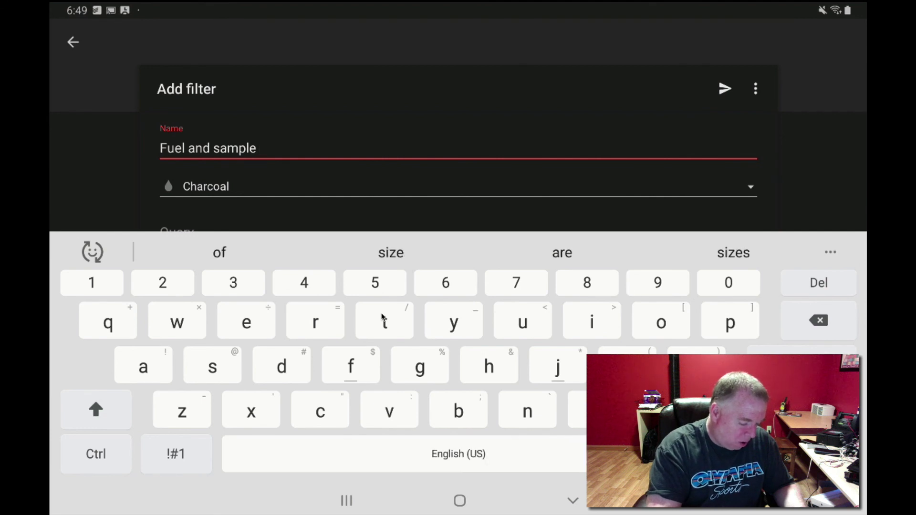
key("Tab")
key("Return")
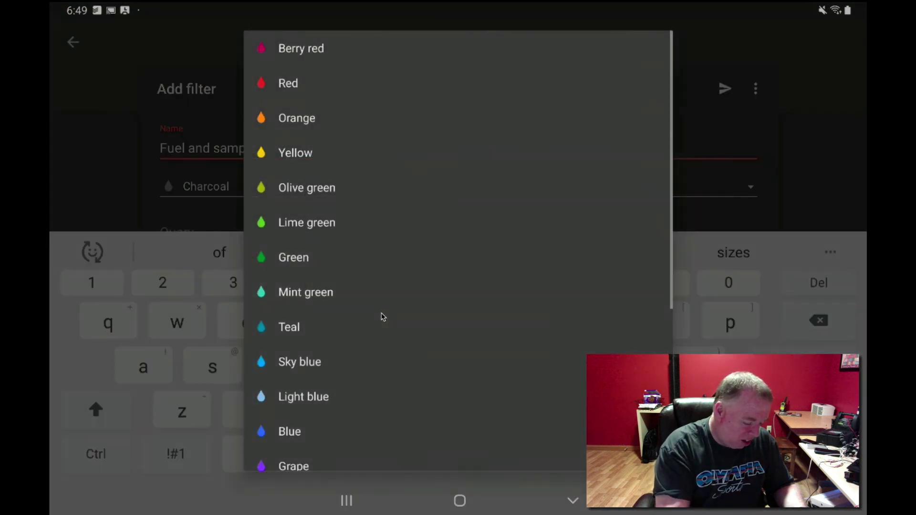
key("Return")
key("Tab")
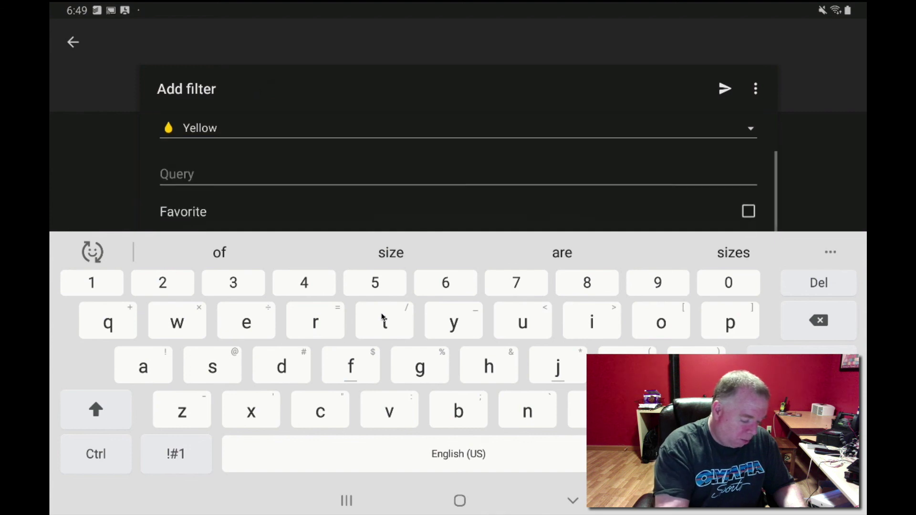
key("Tab")
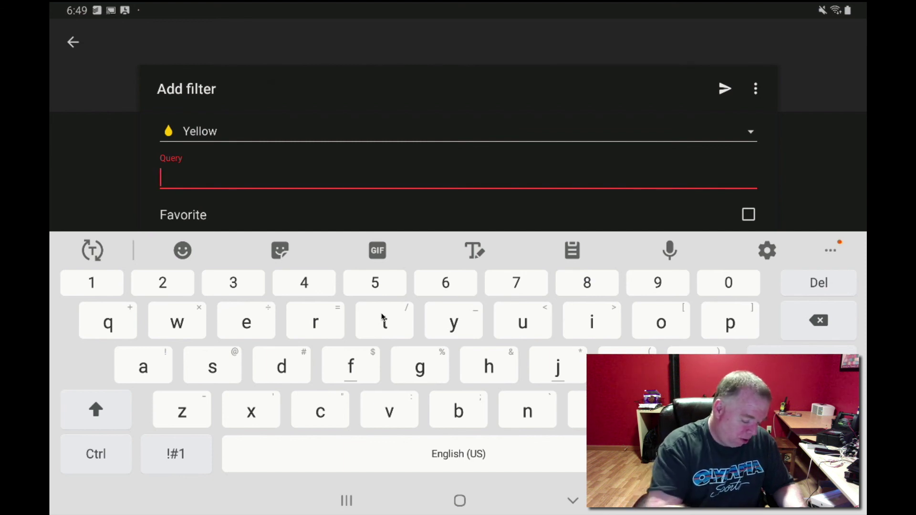
left_click(176, 454)
type("@")
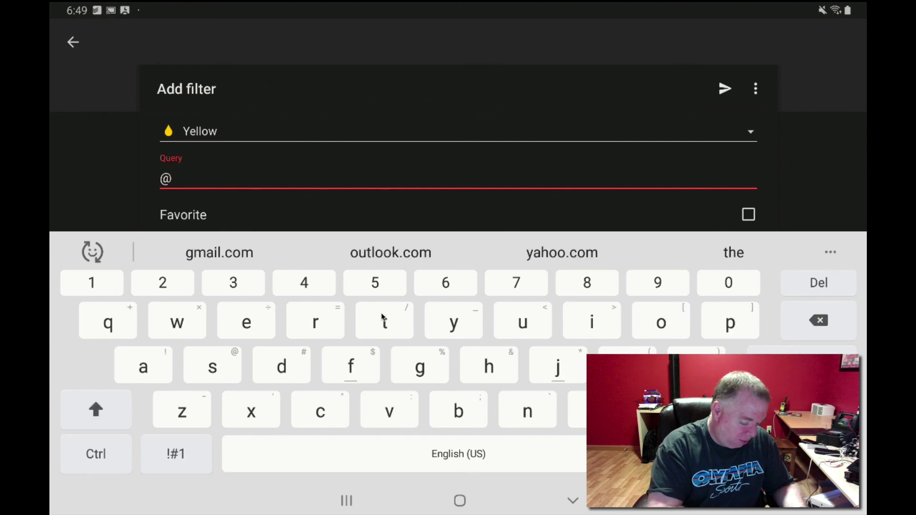
type("fuel")
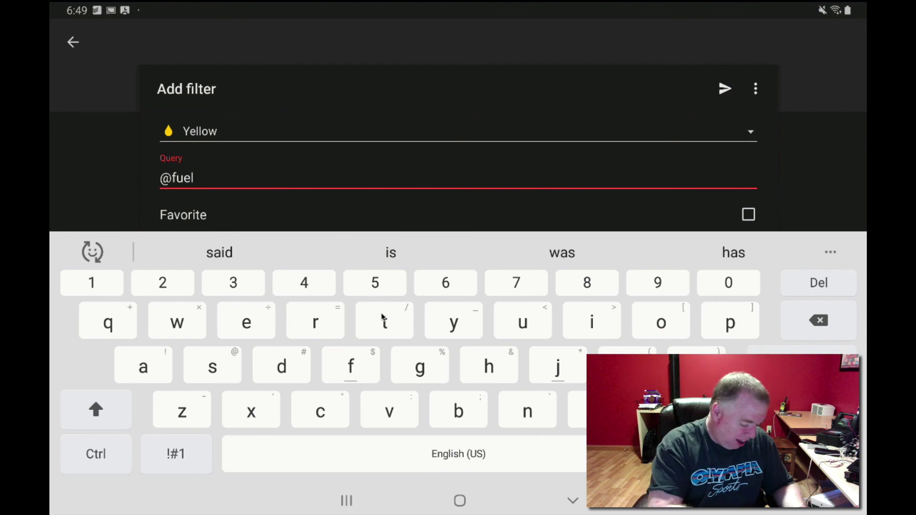
key("ctrl")
left_click(176, 454)
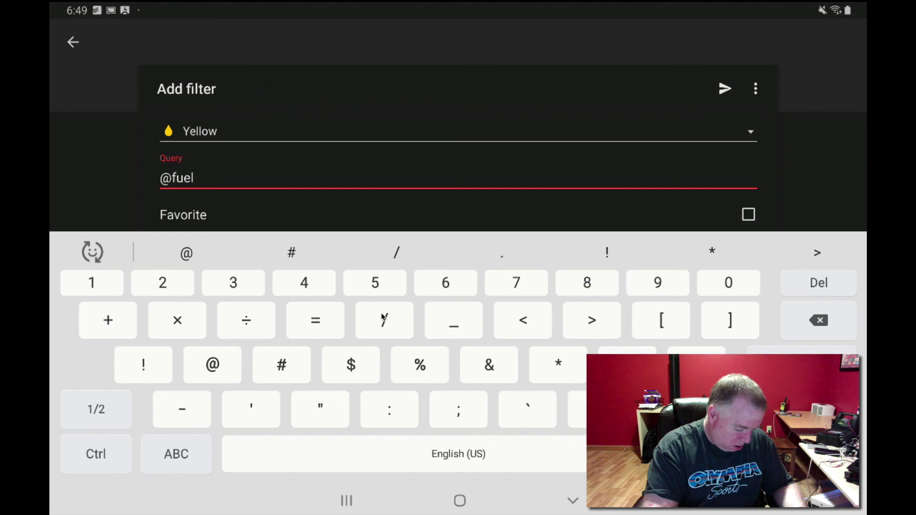
type("&")
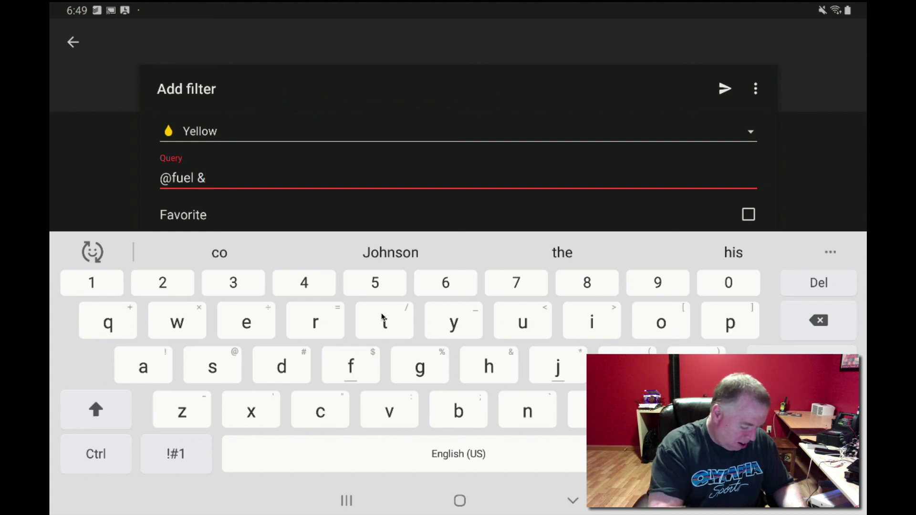
type(" #")
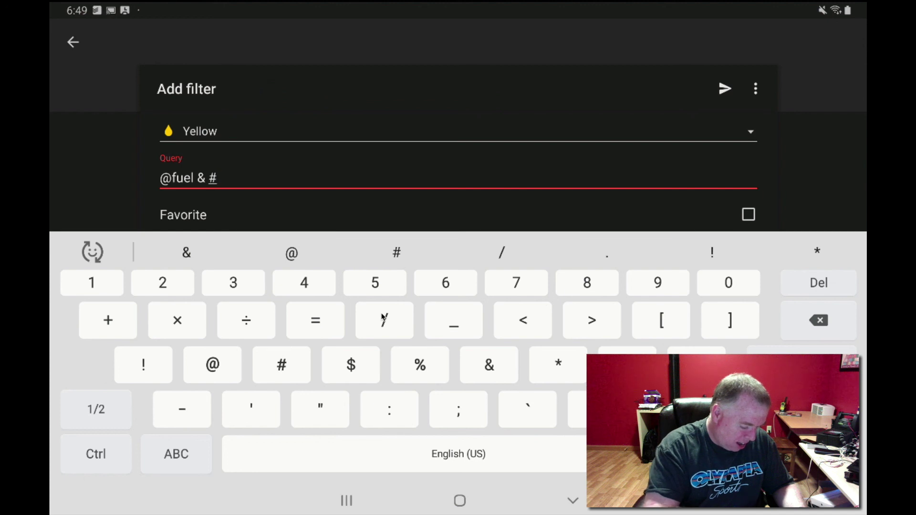
type("sa")
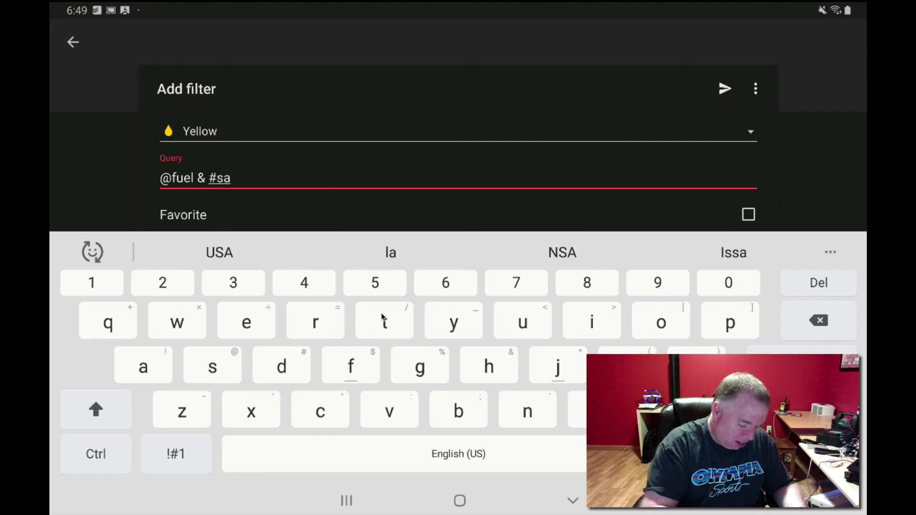
type("mple proj")
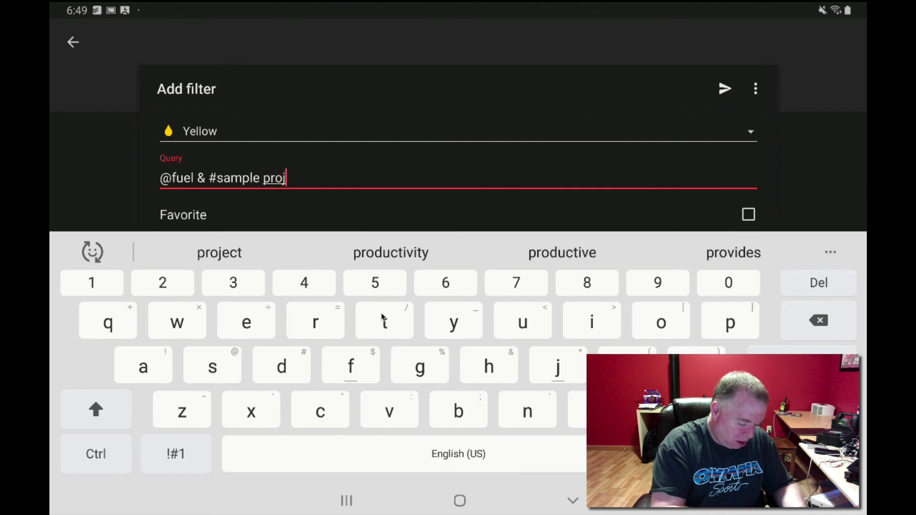
type("ect")
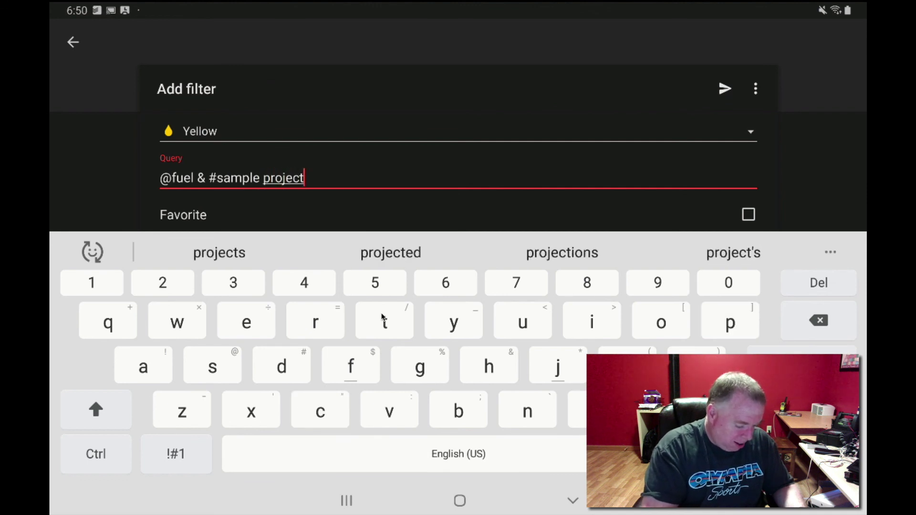
key("Return")
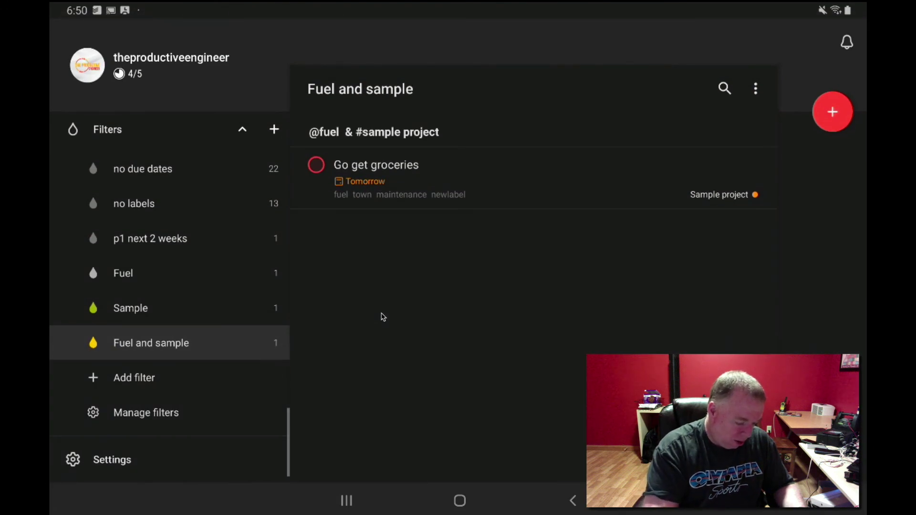
Step: Remove the "fuel" label from the "Go get groceries" task in the Upcoming view and close the task
scroll(169, 307, "up", 10)
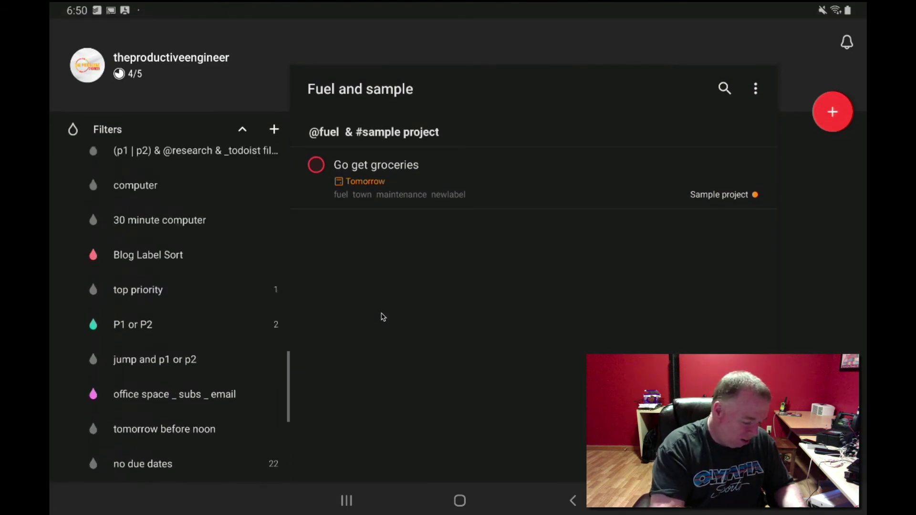
scroll(170, 308, "up", 5)
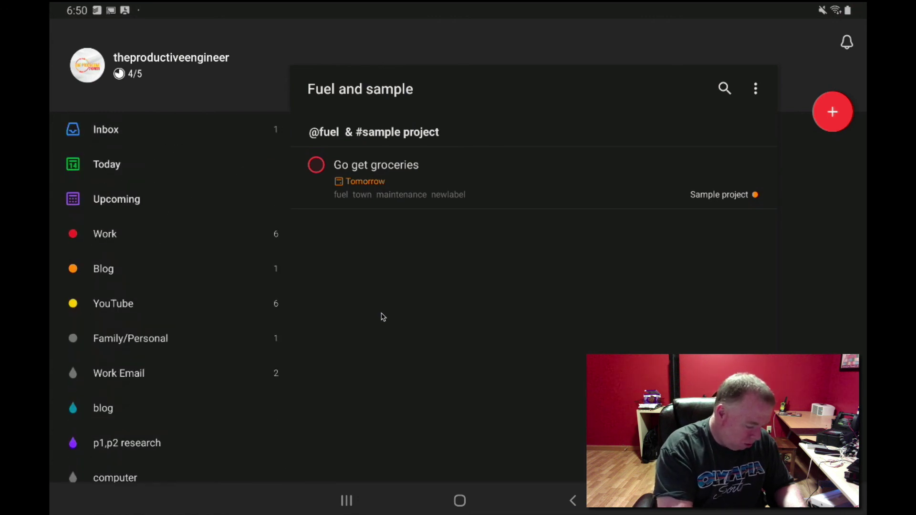
key("g")
key("u")
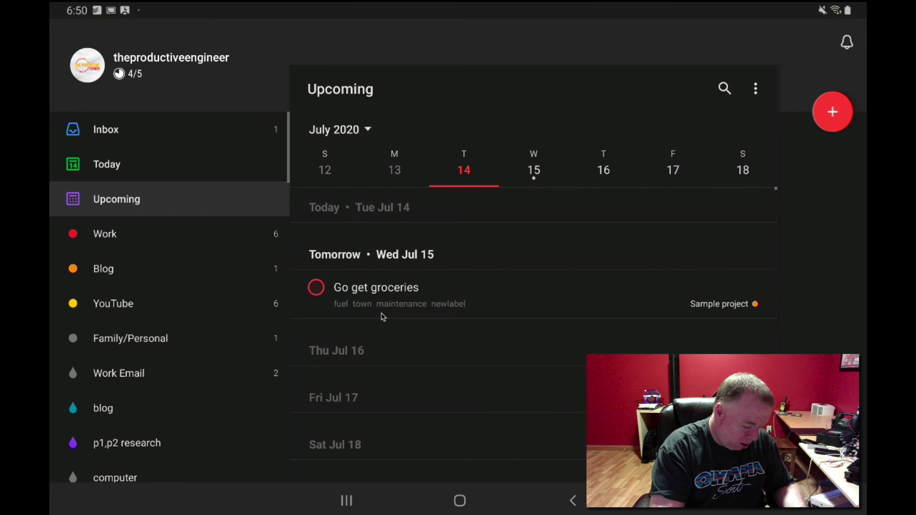
left_click(383, 316)
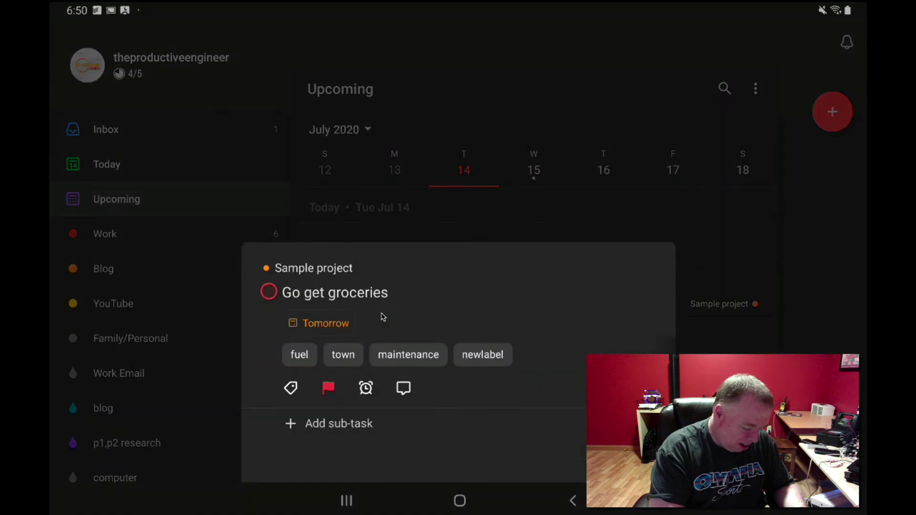
key("l")
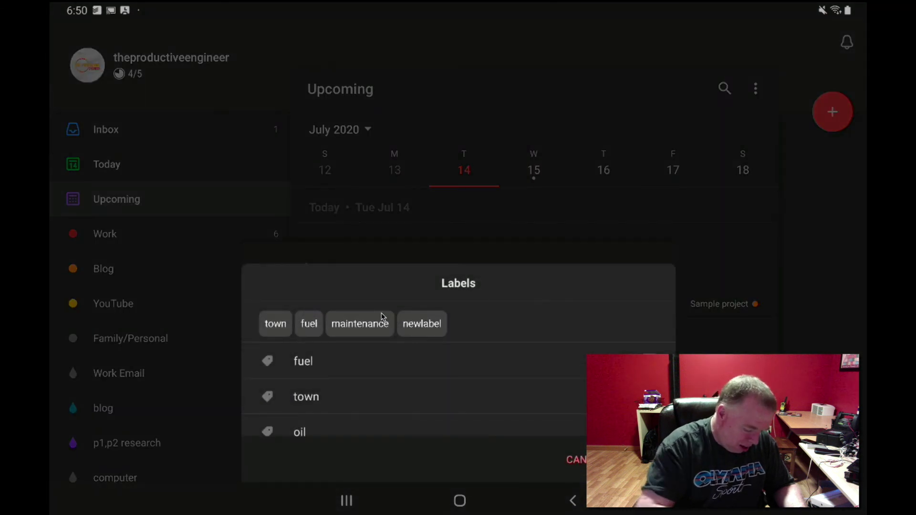
key("Return")
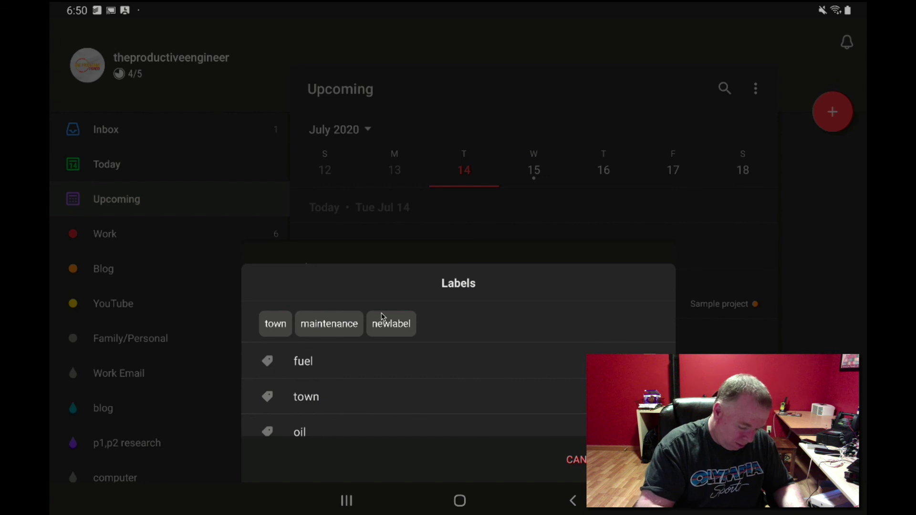
key("Escape")
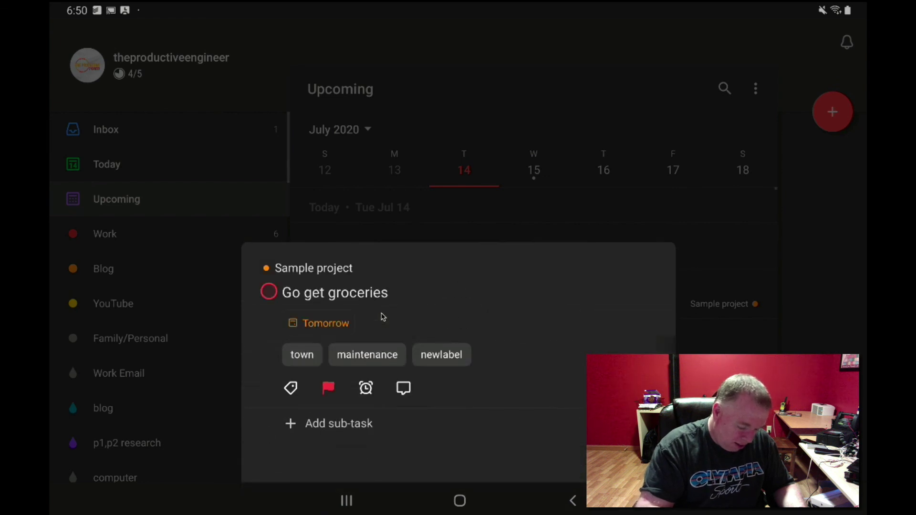
key("Escape")
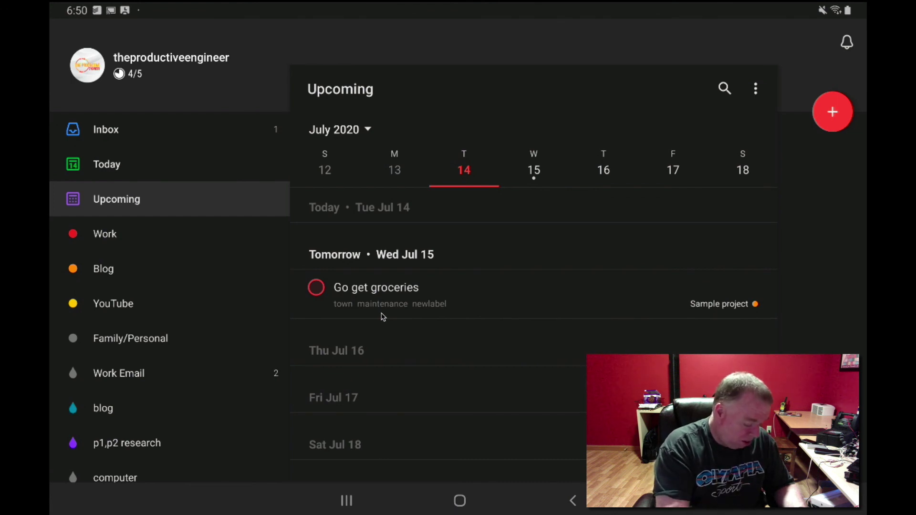
Step: Check which tasks appear in the Sample, Fuel, and "Fuel and sample" filters
scroll(169, 286, "down", 4)
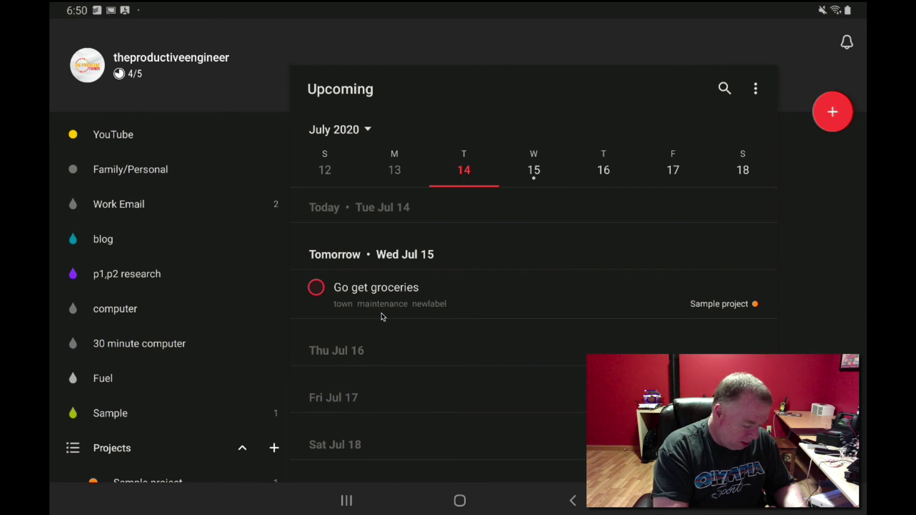
scroll(170, 296, "down", 2)
left_click(111, 341)
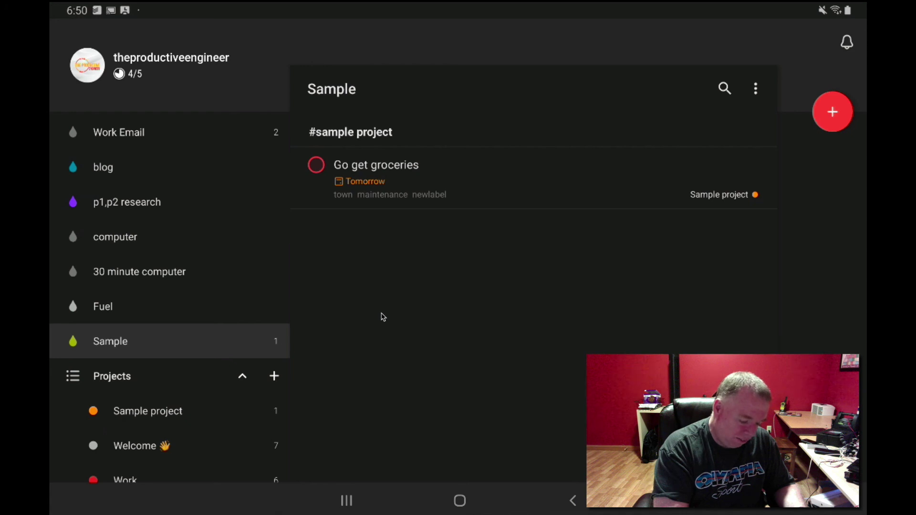
key("Up")
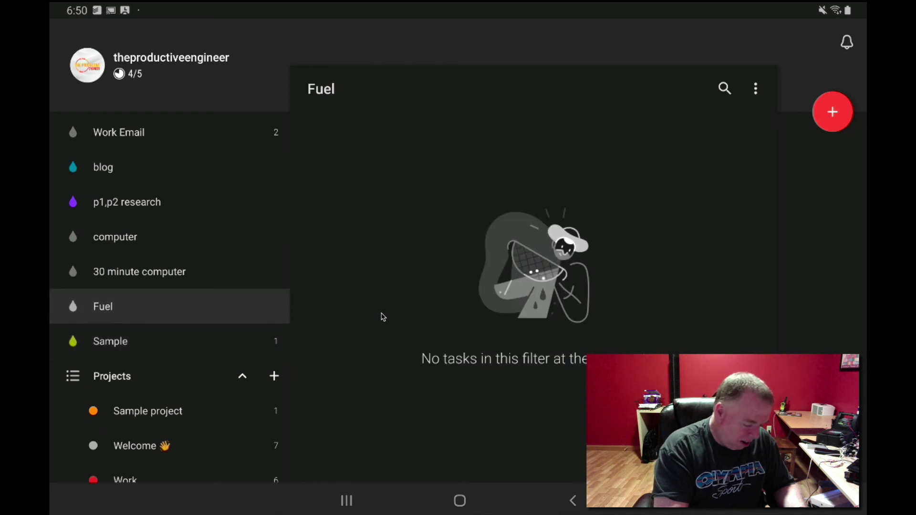
scroll(169, 296, "down", 10)
scroll(170, 296, "down", 10)
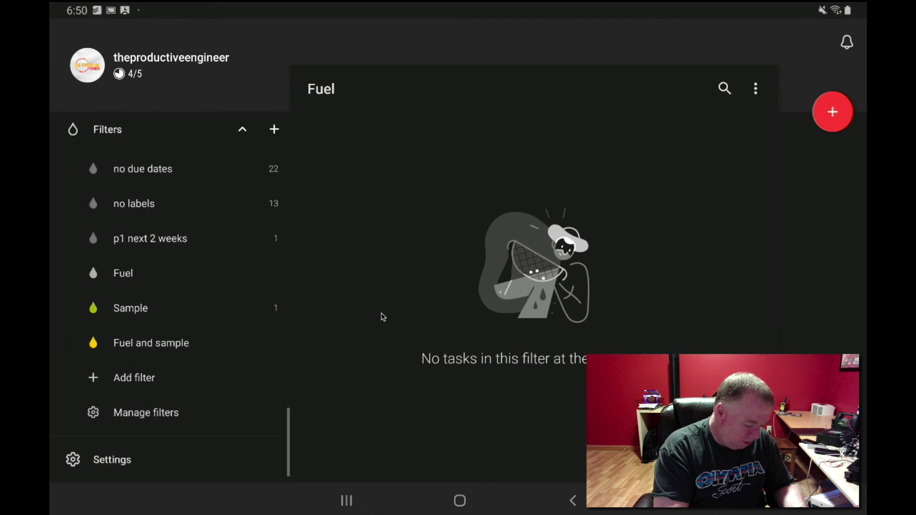
left_click(151, 343)
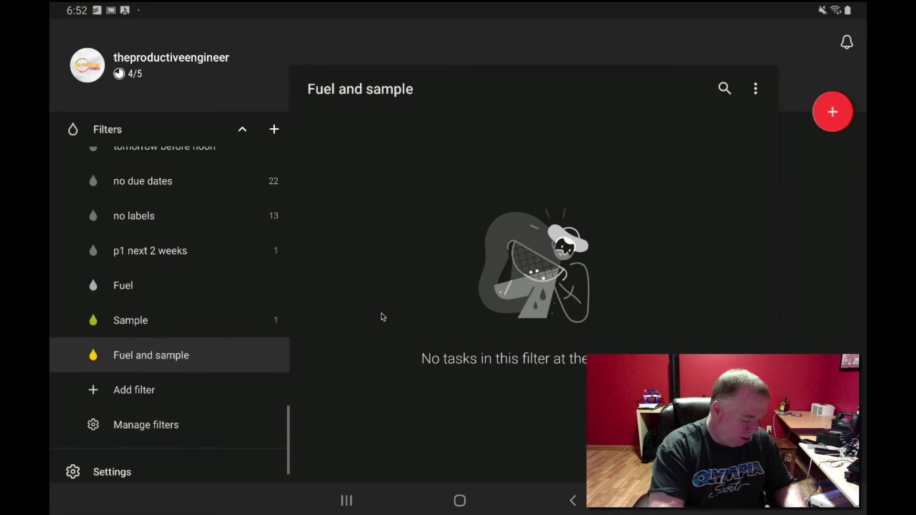
left_click(130, 319)
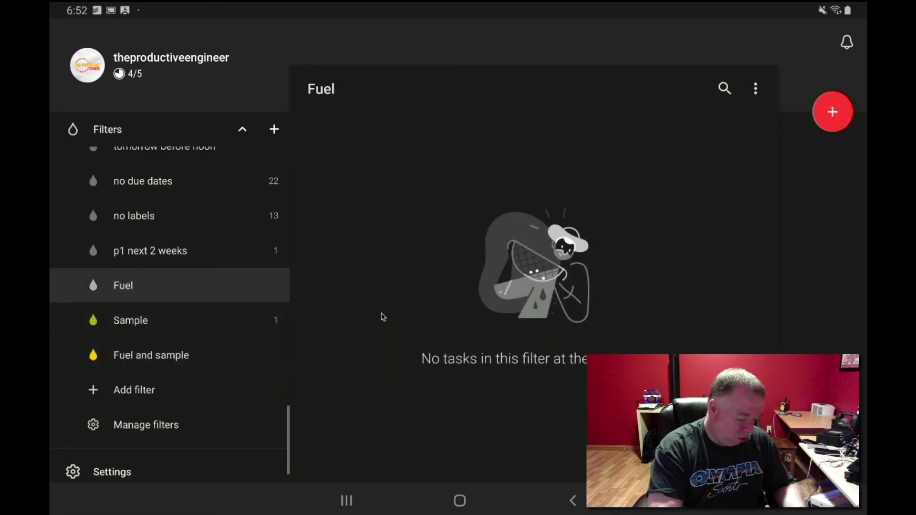